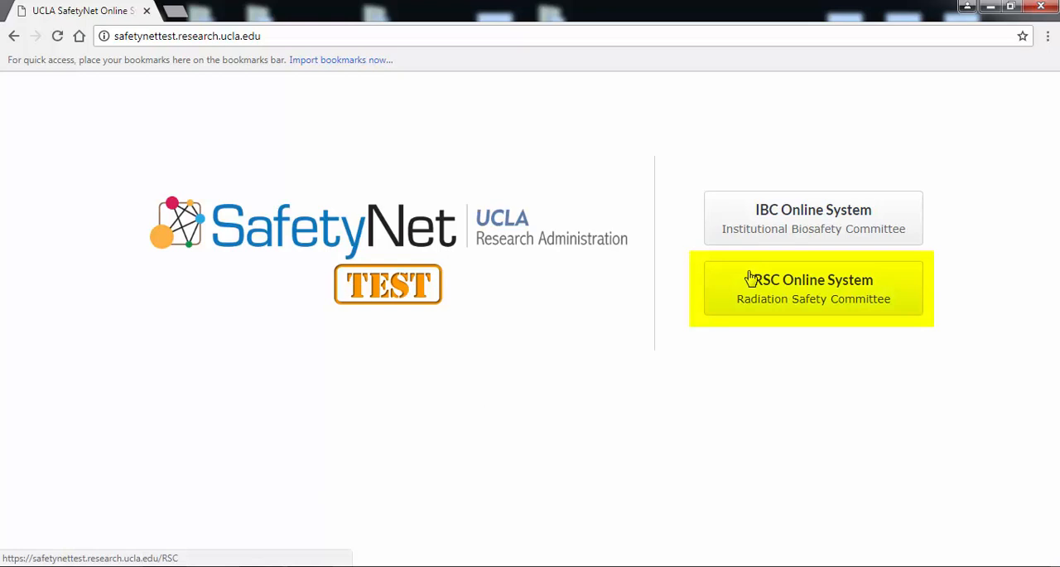
# - Log in to the RSC Online System by entering the UCLA logon ID and account password
pyautogui.click(751, 277)
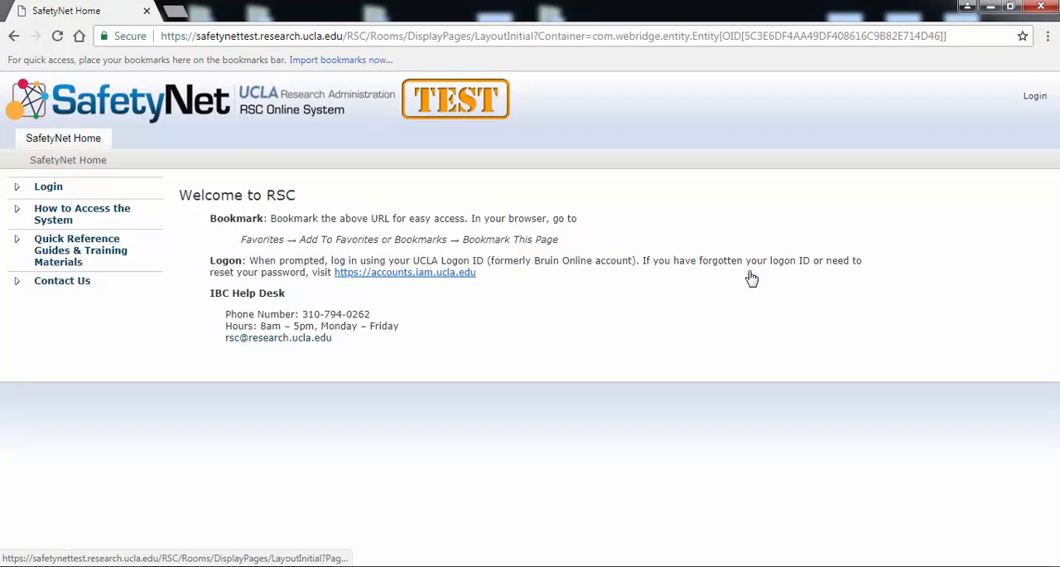
pyautogui.click(60, 185)
pyautogui.write('jsmith')
pyautogui.press('Tab')
pyautogui.write('••')
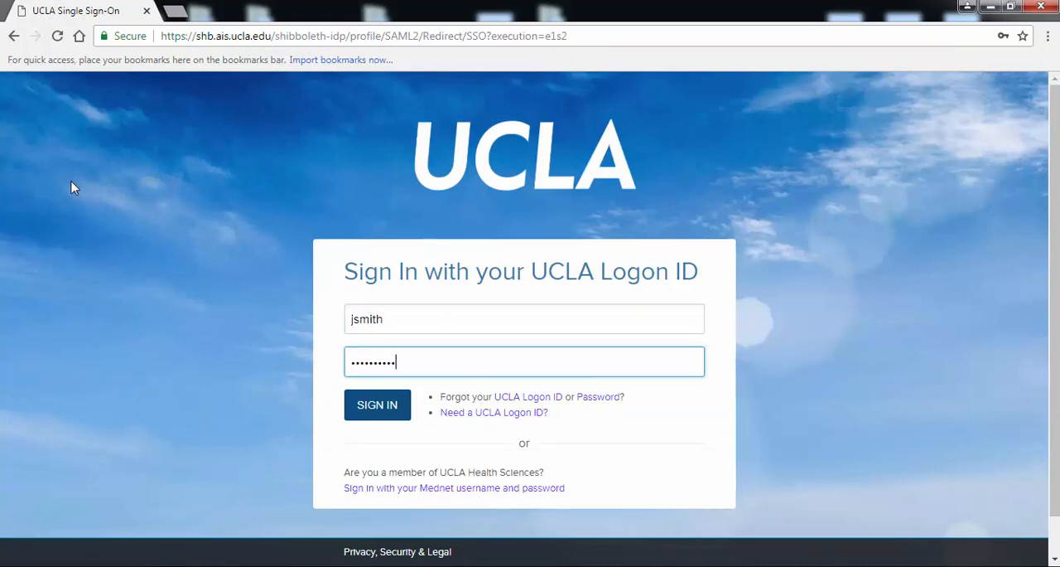
pyautogui.press('Return')
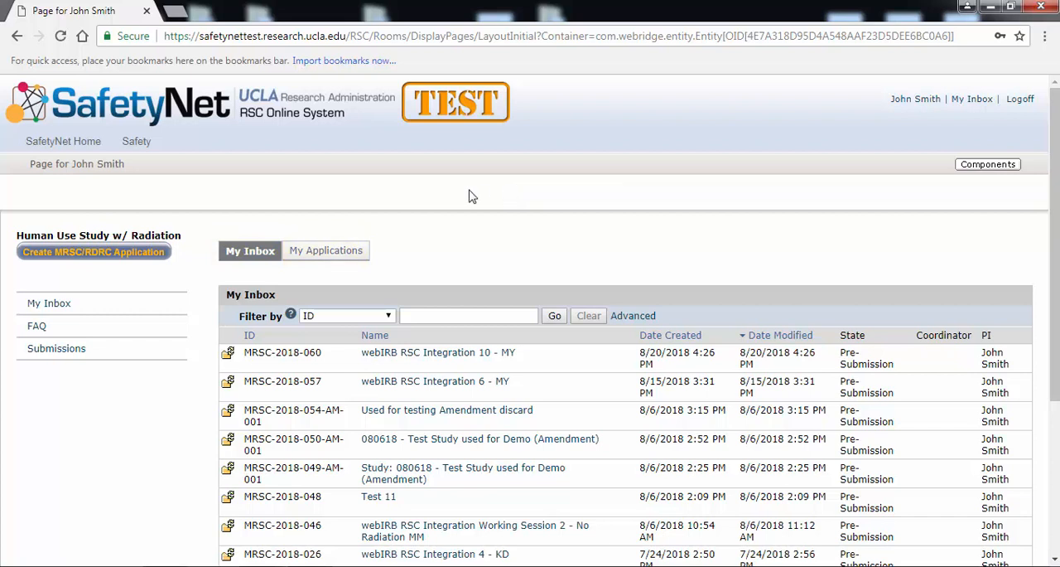
# - Create an MRSC/RDRC application linked to IRB#18-000069 and continue past its basic information
pyautogui.click(150, 253)
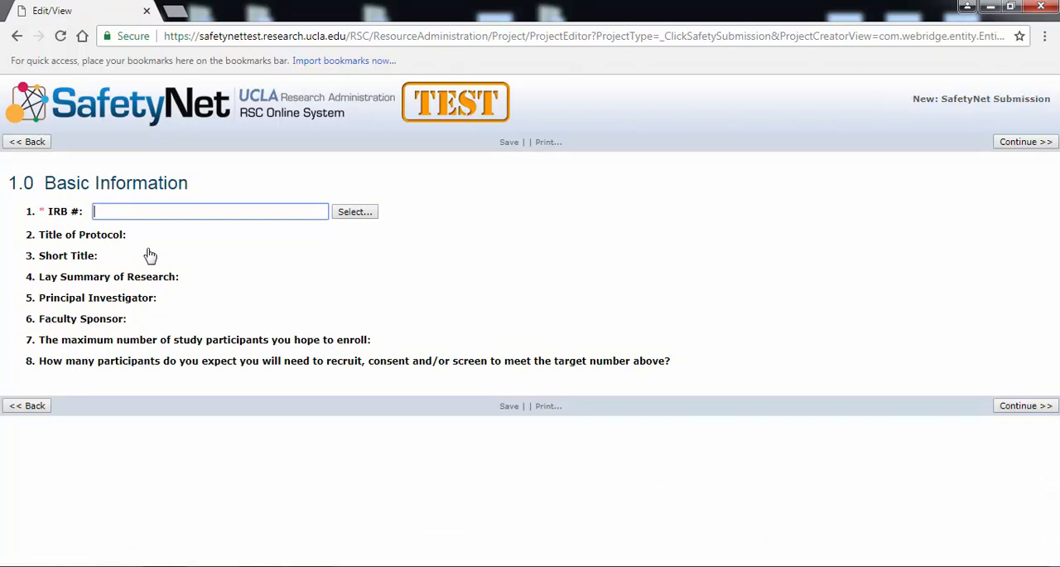
pyautogui.click(356, 212)
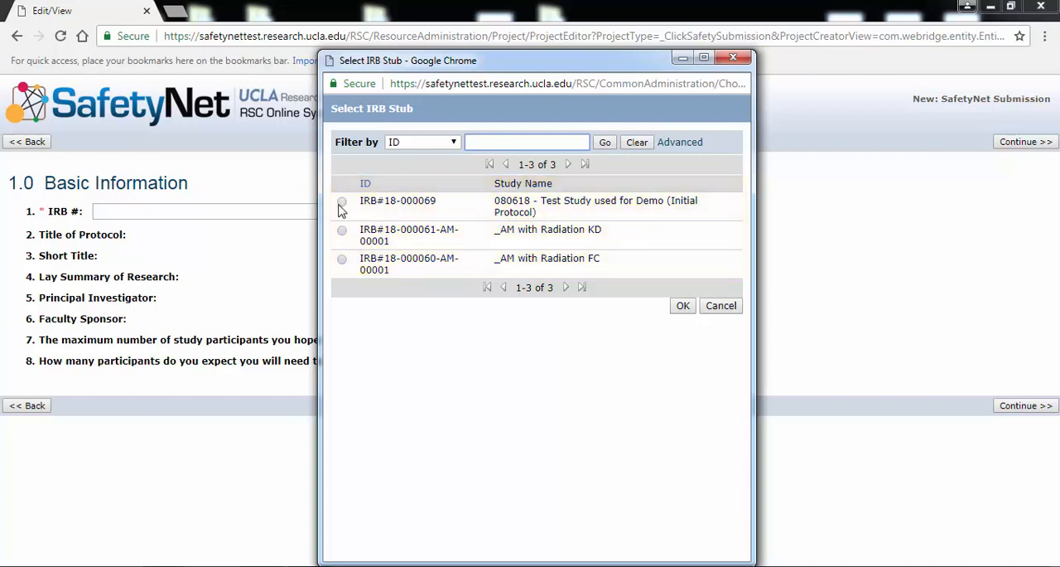
pyautogui.click(341, 207)
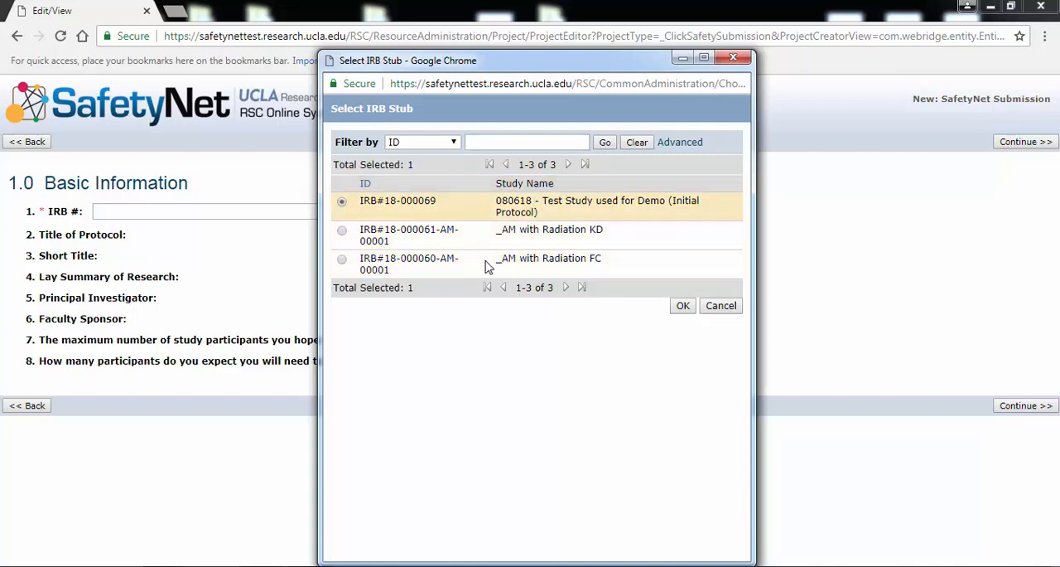
pyautogui.click(679, 306)
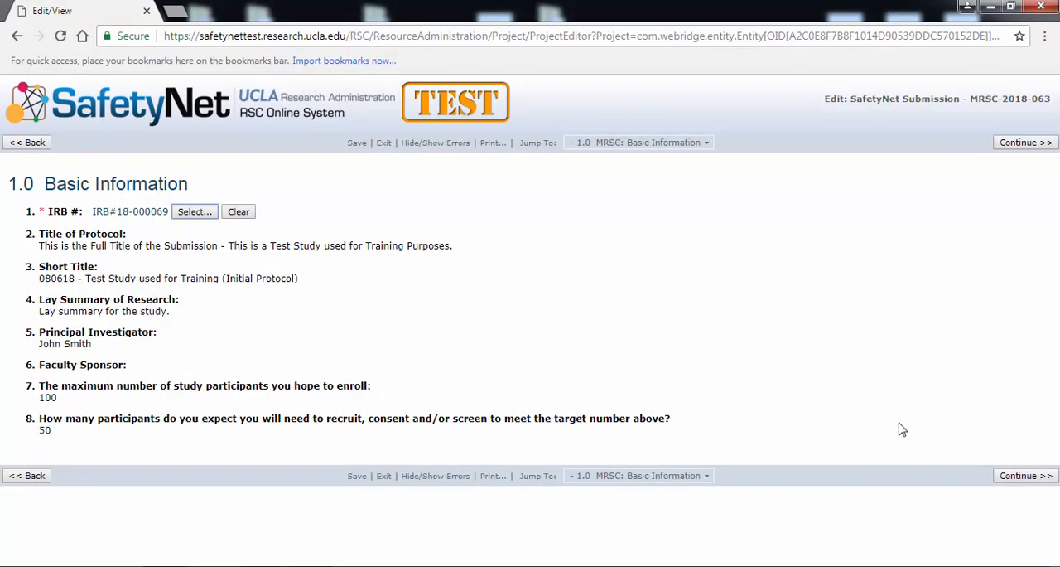
pyautogui.click(1012, 481)
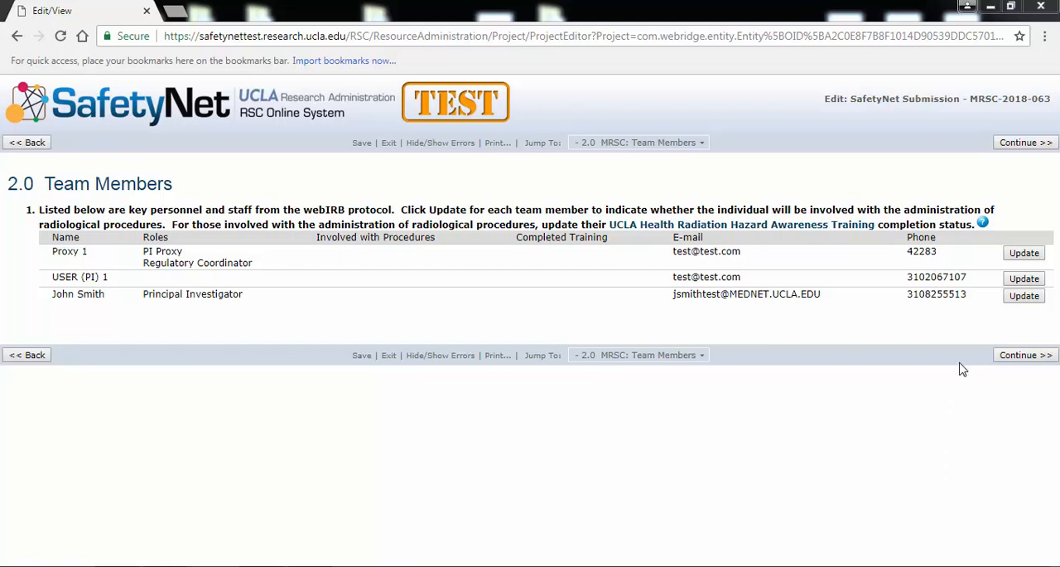
# - Mark Proxy 1 as involved and trained, USER (PI) 1 as not involved, and the Principal Investigator as involved without completed training
pyautogui.click(1022, 256)
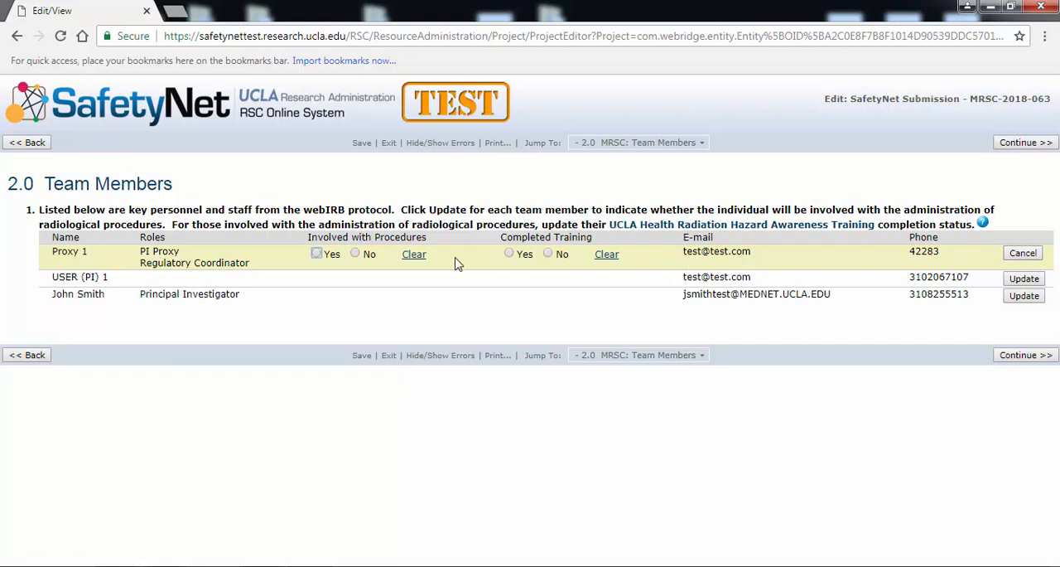
pyautogui.click(317, 254)
pyautogui.click(509, 254)
pyautogui.click(669, 280)
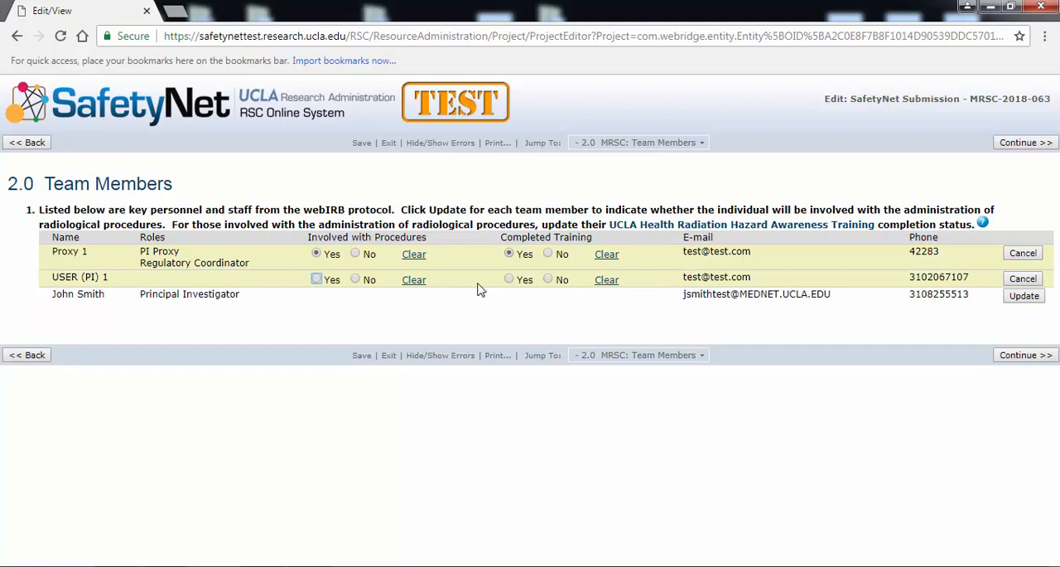
pyautogui.click(356, 280)
pyautogui.click(362, 300)
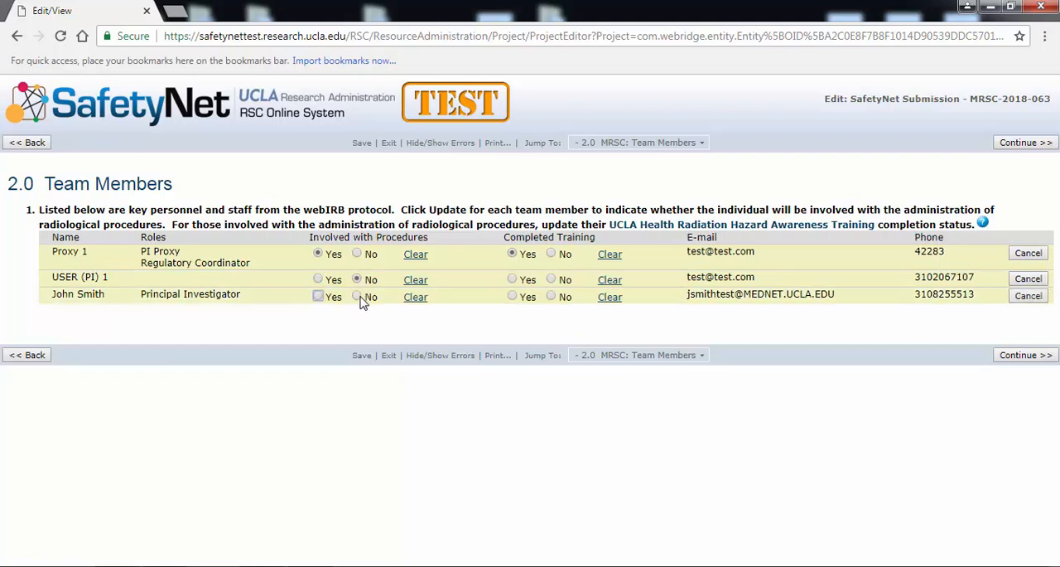
pyautogui.click(318, 297)
pyautogui.click(551, 297)
pyautogui.click(1019, 355)
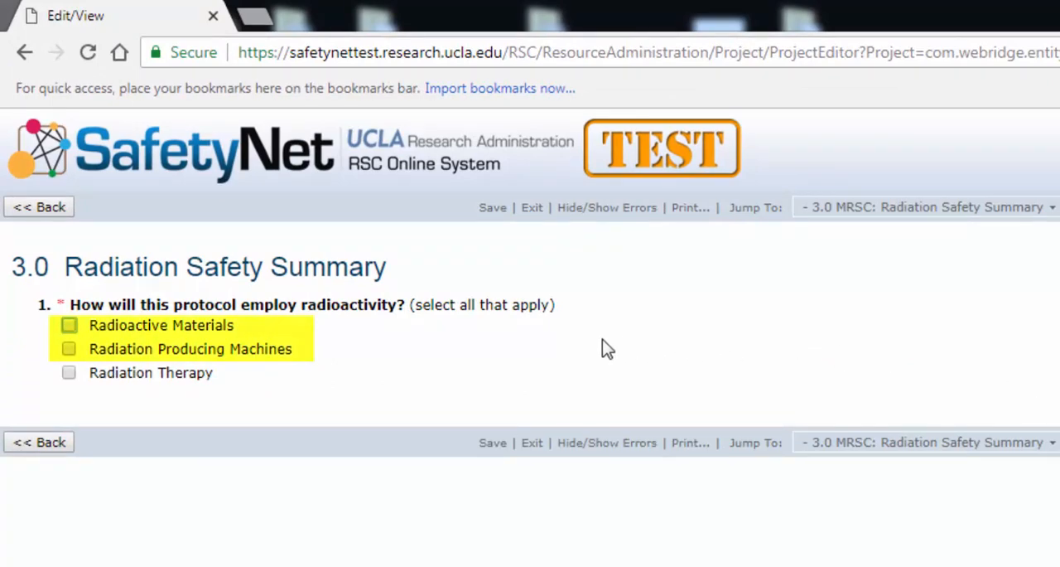
# - Declare Radioactive Materials and Radiation Producing Machines as the protocol's uses of radioactivity and continue
pyautogui.click(69, 349)
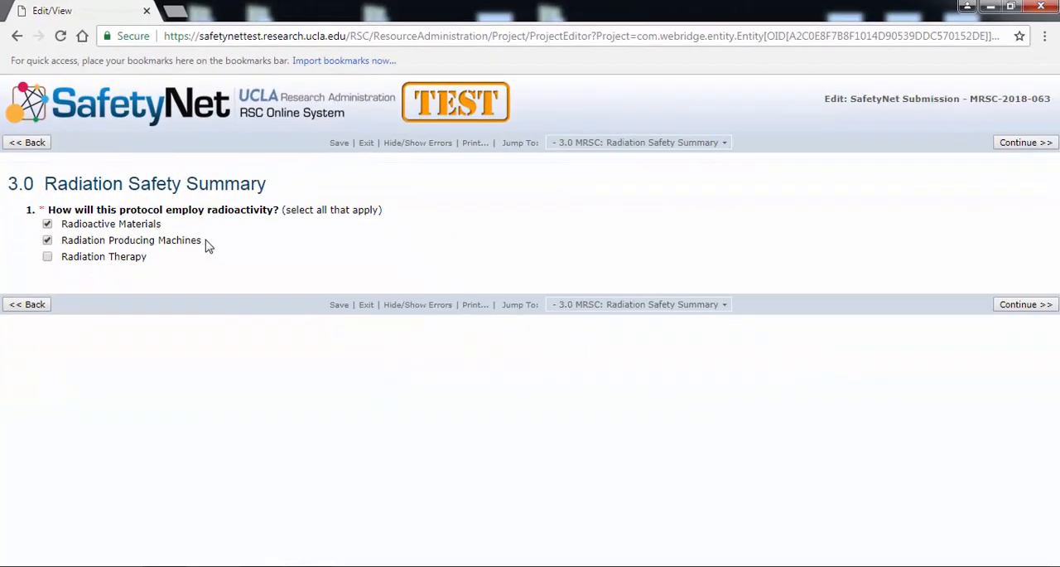
pyautogui.click(1003, 304)
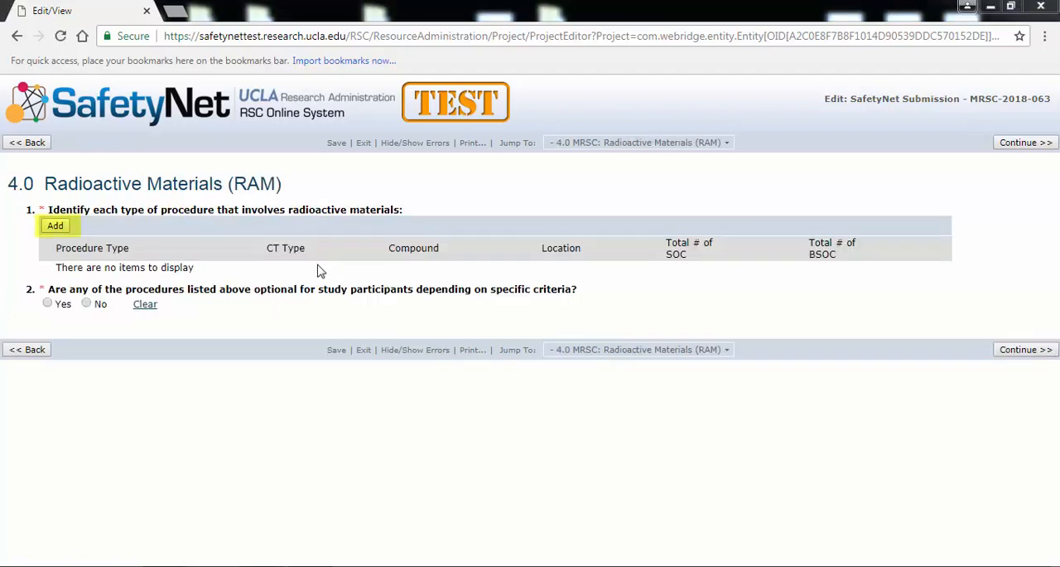
# - Add a radioactive materials procedure of type PET/CT WHOLE BODY with its CT portion set to Diagnostic (Helical)
pyautogui.click(56, 226)
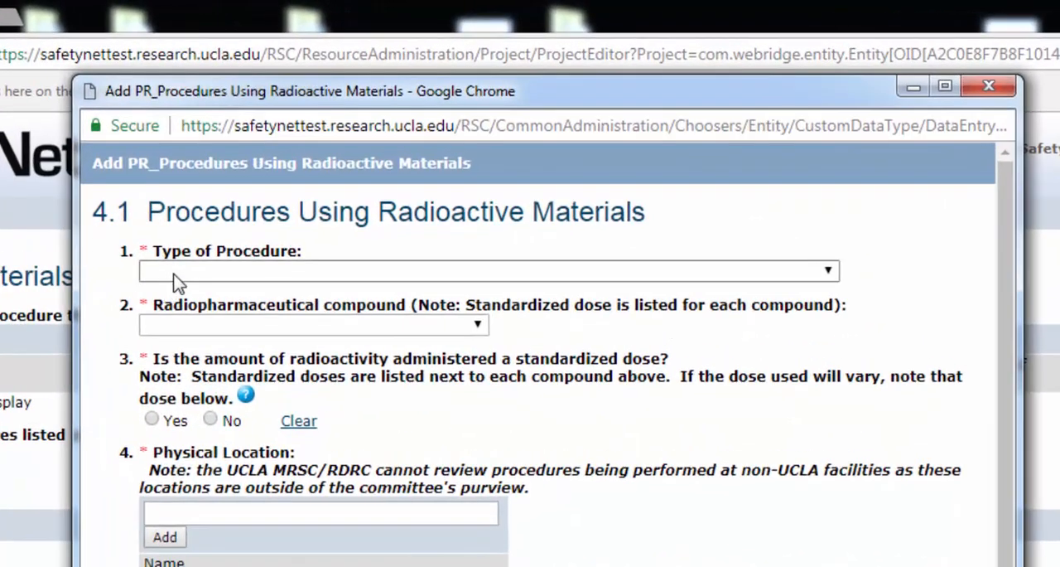
pyautogui.click(242, 219)
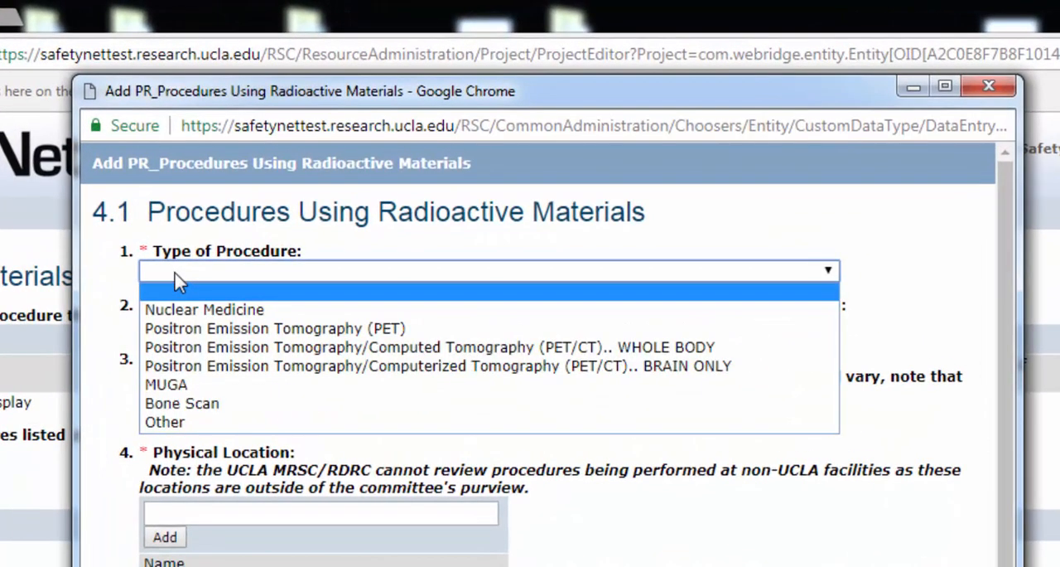
pyautogui.click(196, 354)
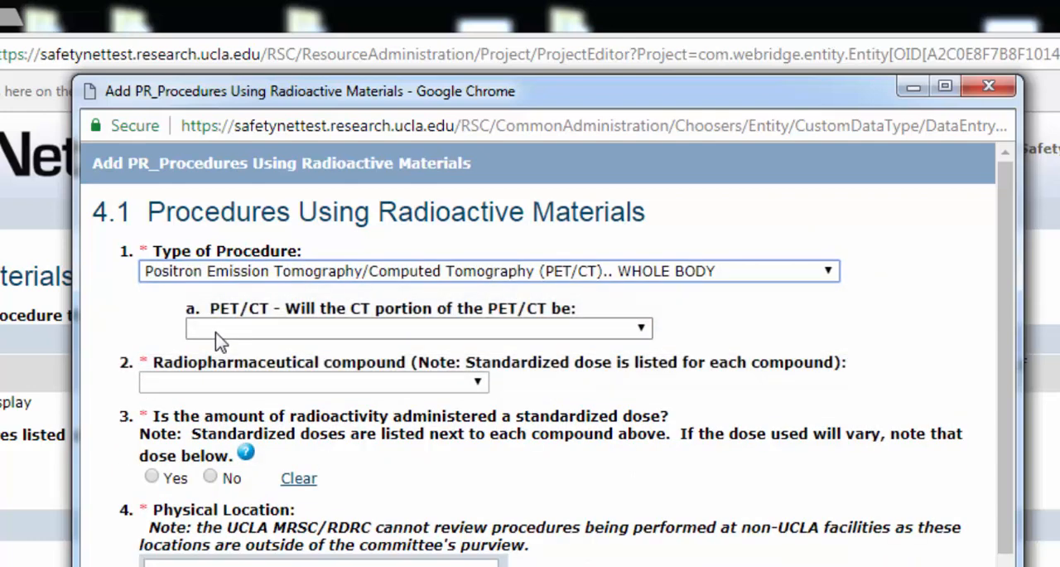
pyautogui.click(217, 340)
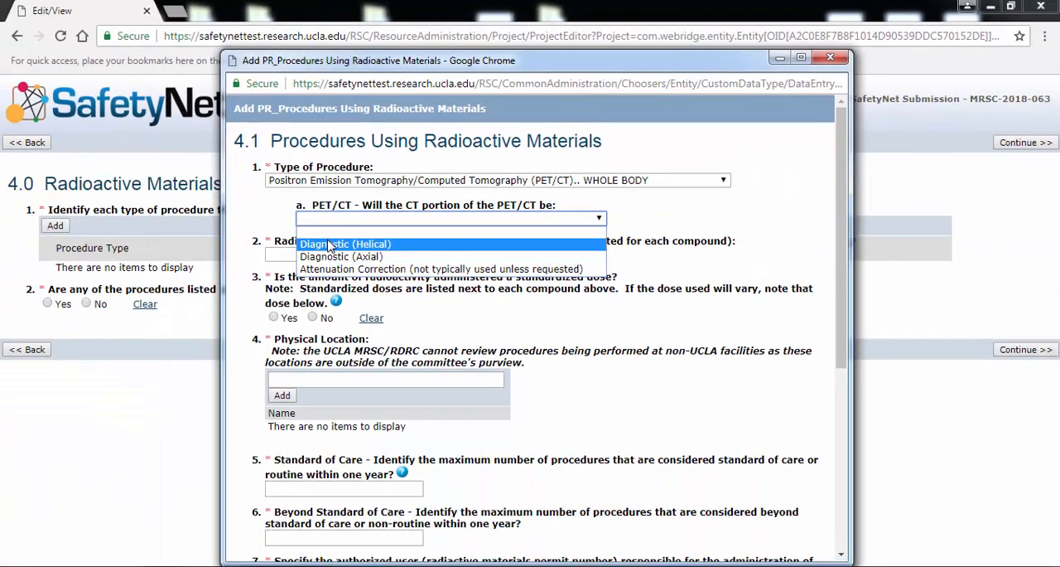
pyautogui.click(263, 331)
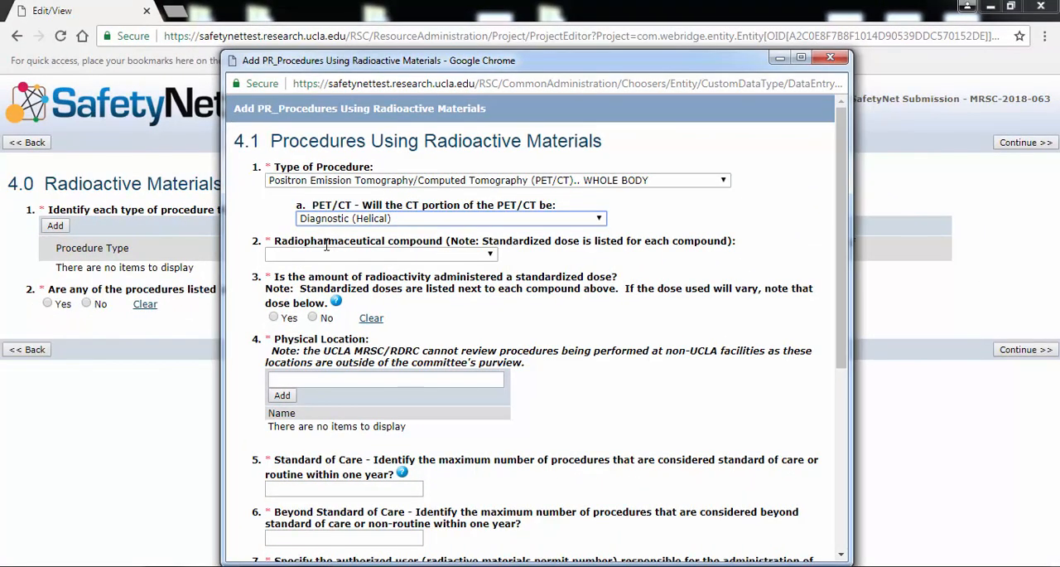
# - Choose F - FDG - 15 mCi as the radiopharmaceutical compound and answer Yes to administering a standardized dose
pyautogui.click(325, 256)
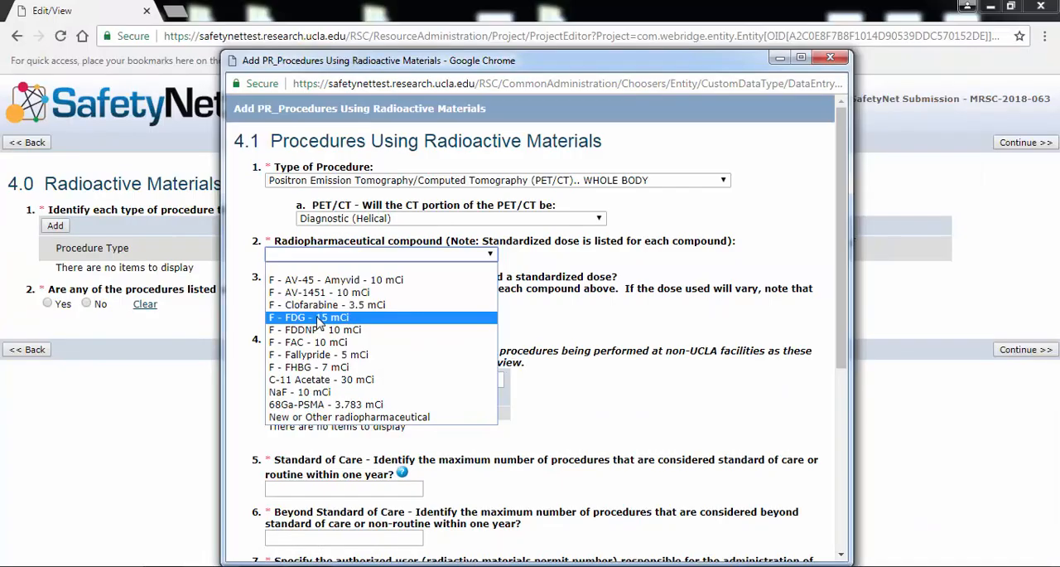
pyautogui.click(251, 337)
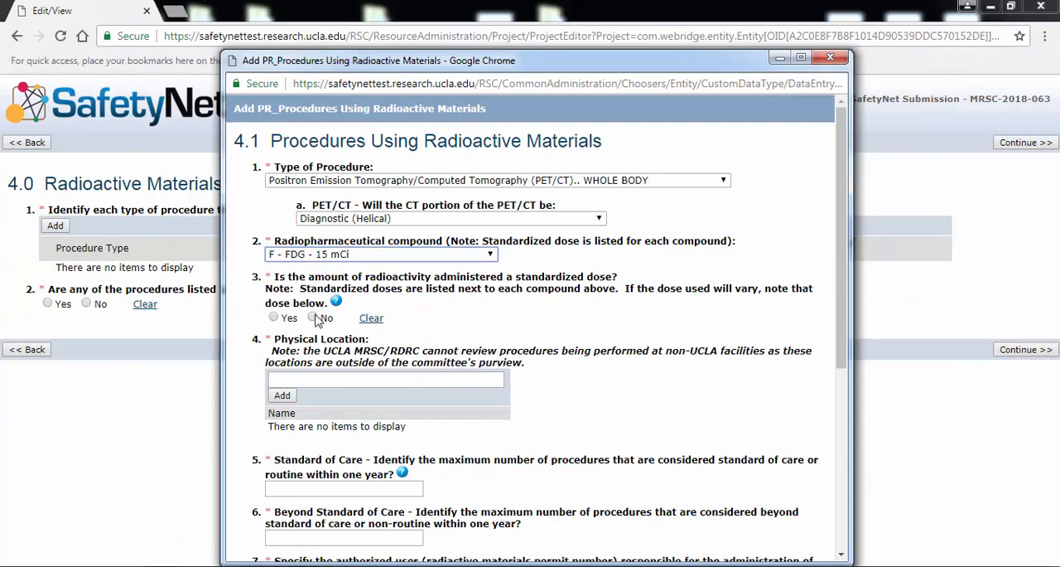
pyautogui.click(315, 319)
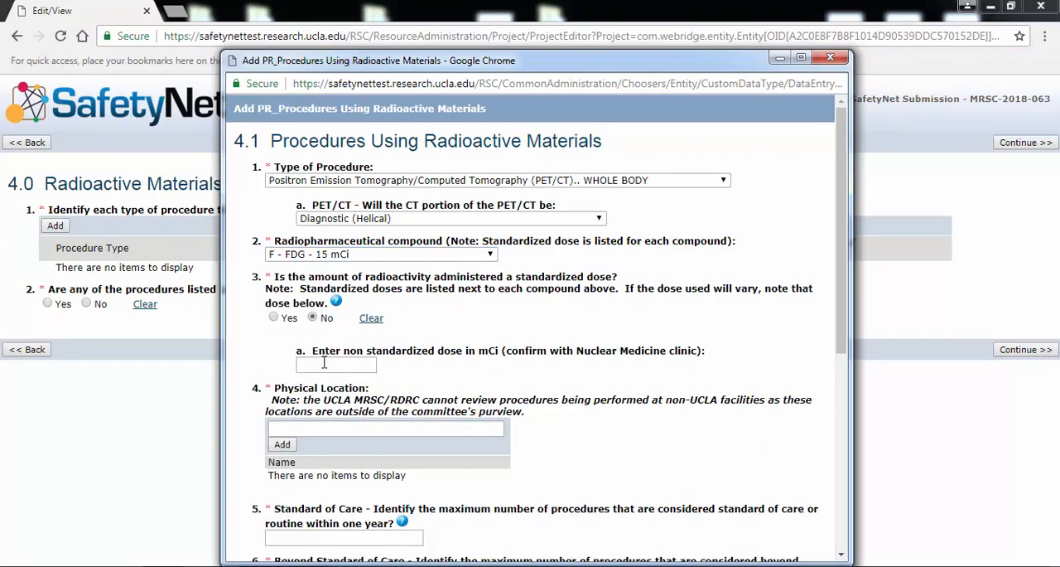
pyautogui.click(276, 322)
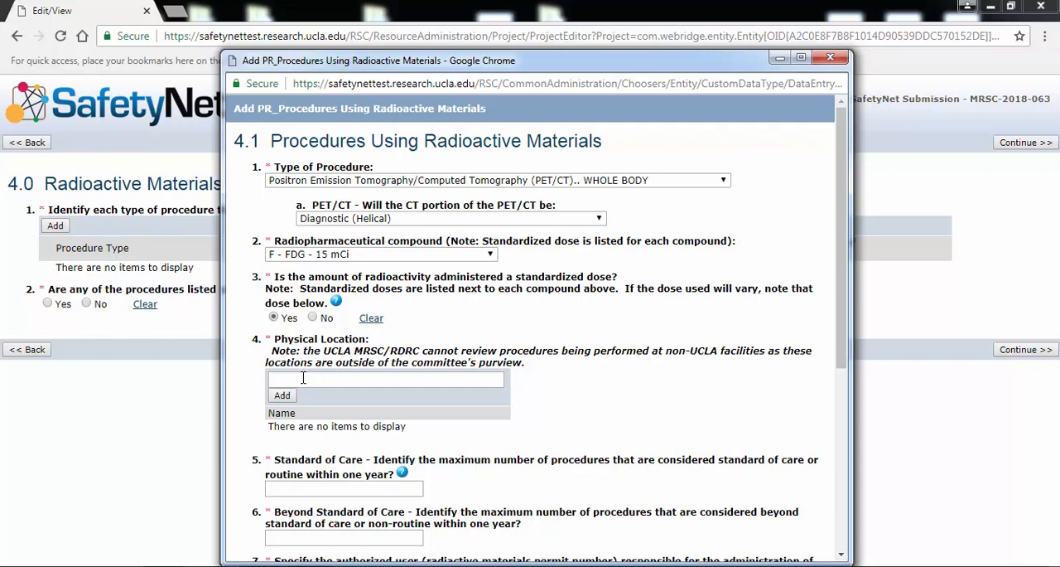
# - Add 100 Medical Plaza and 200 Medical Plaza as the procedure's physical locations
pyautogui.click(284, 396)
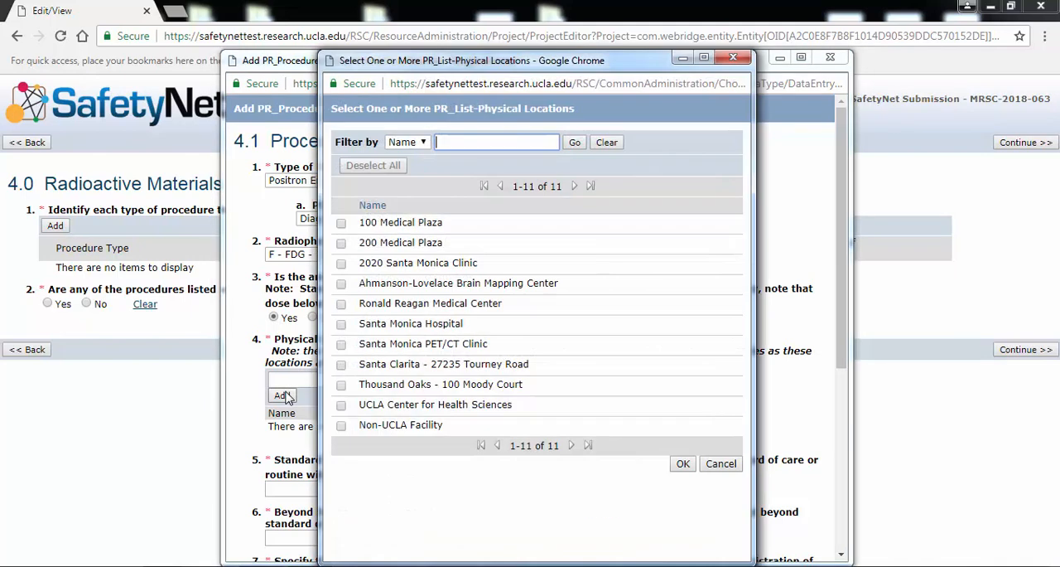
pyautogui.click(341, 225)
pyautogui.click(682, 463)
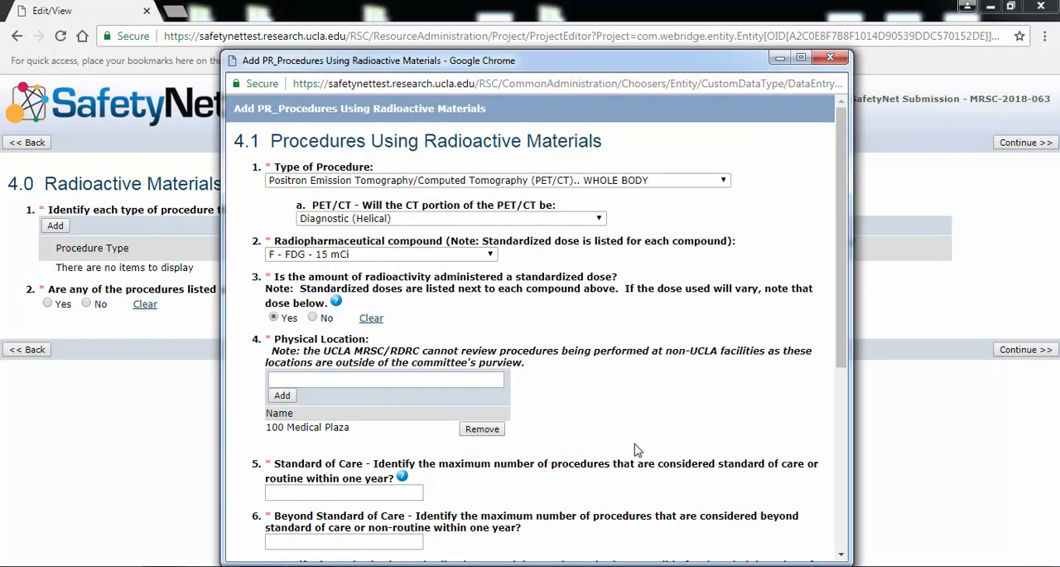
pyautogui.click(435, 381)
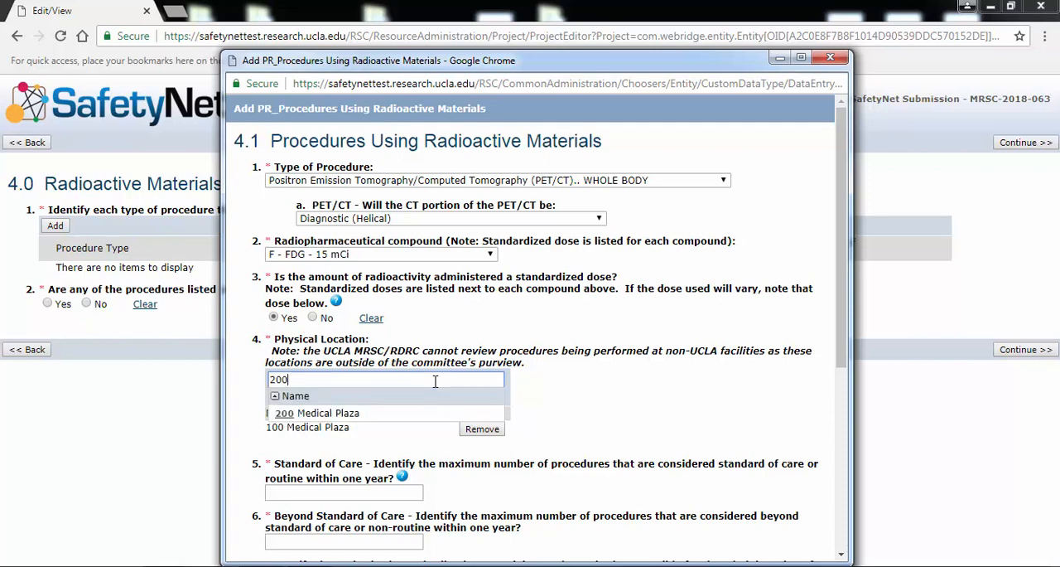
pyautogui.click(356, 414)
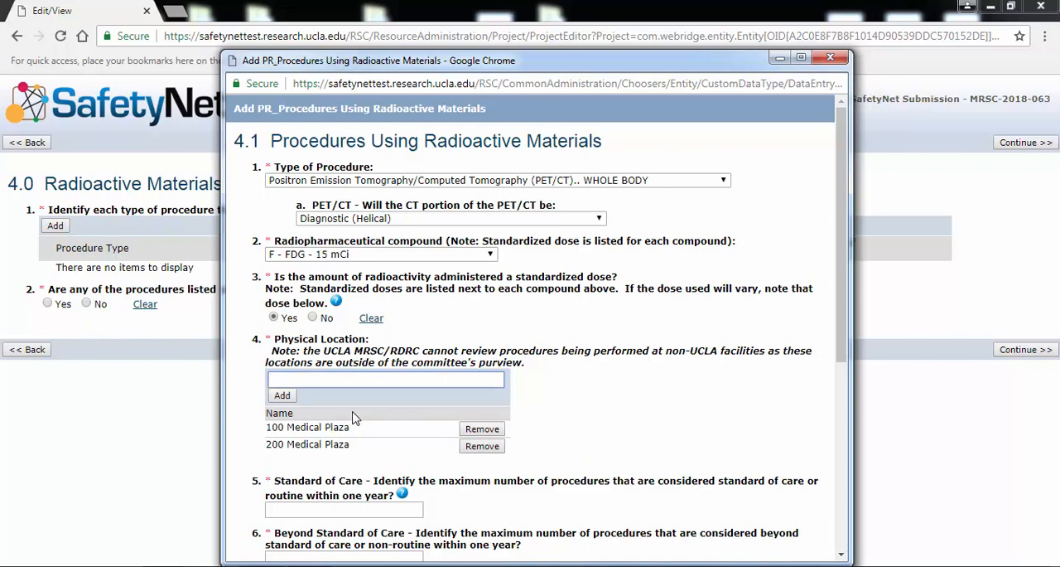
# - Try adding Non-UCLA Facility as a physical location and remove it from the list again
pyautogui.click(282, 396)
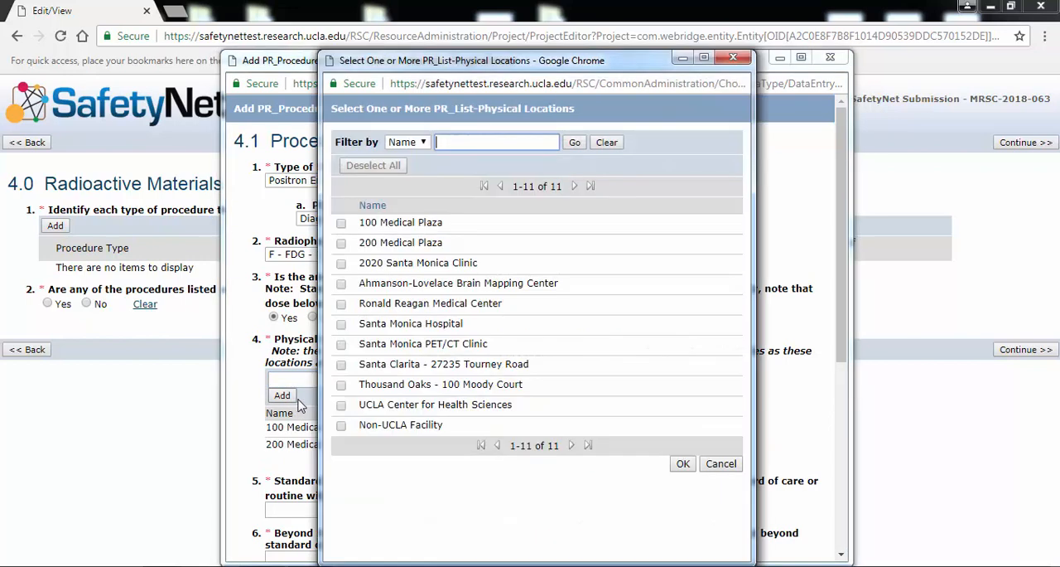
pyautogui.click(340, 427)
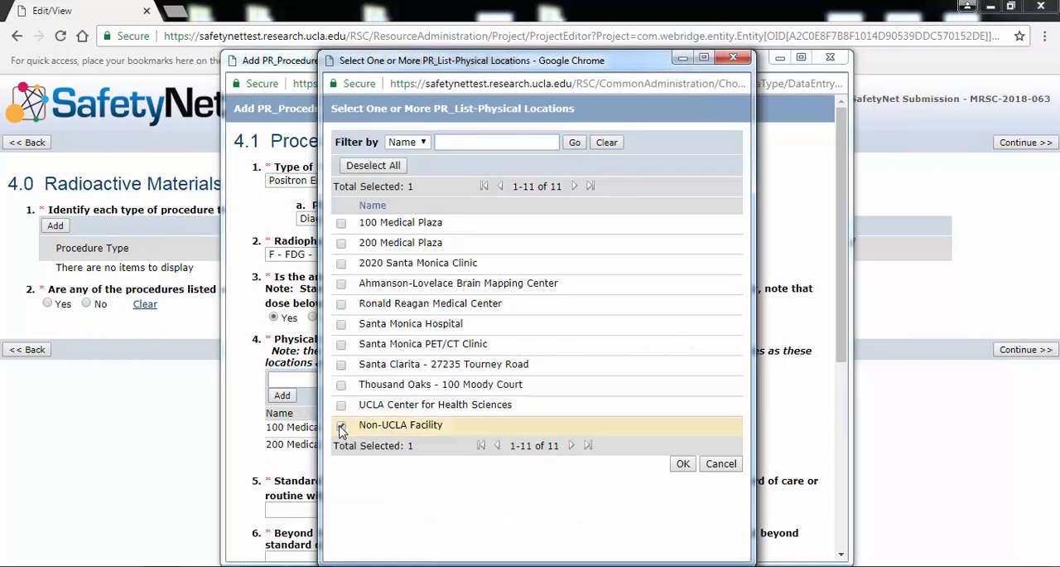
pyautogui.click(683, 464)
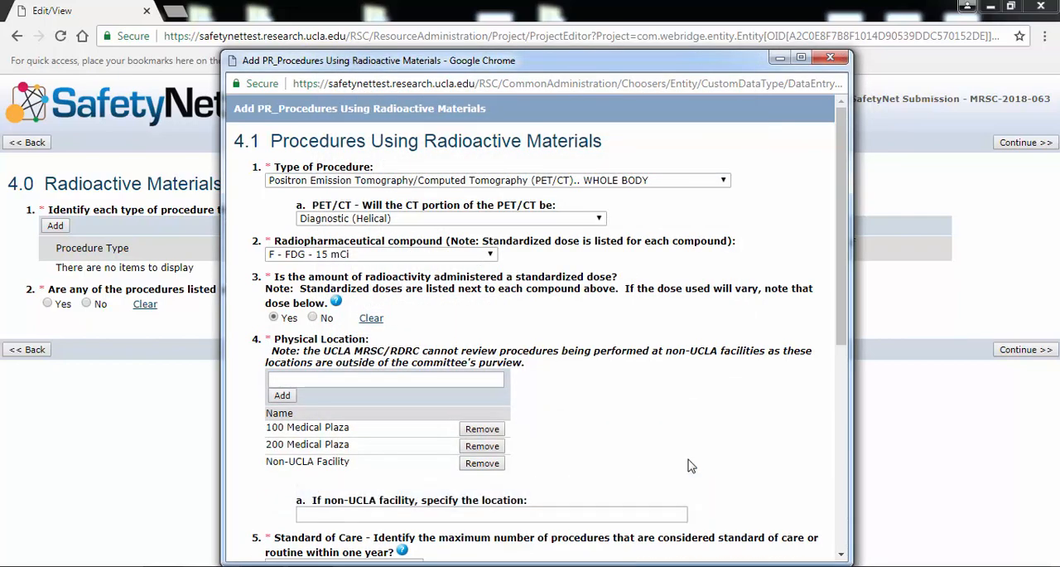
pyautogui.moveTo(838, 343); pyautogui.dragTo(842, 437)
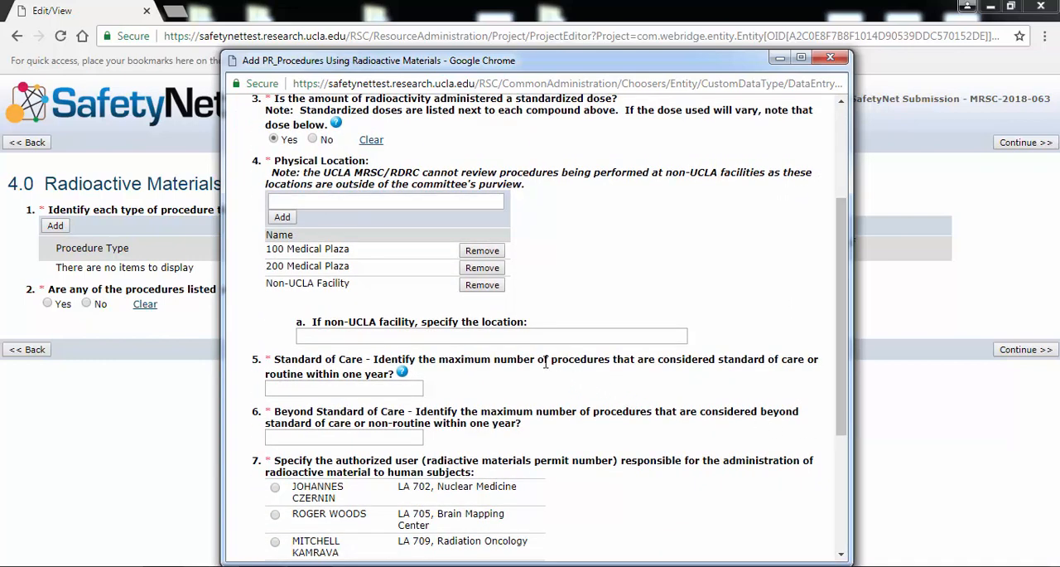
pyautogui.click(496, 288)
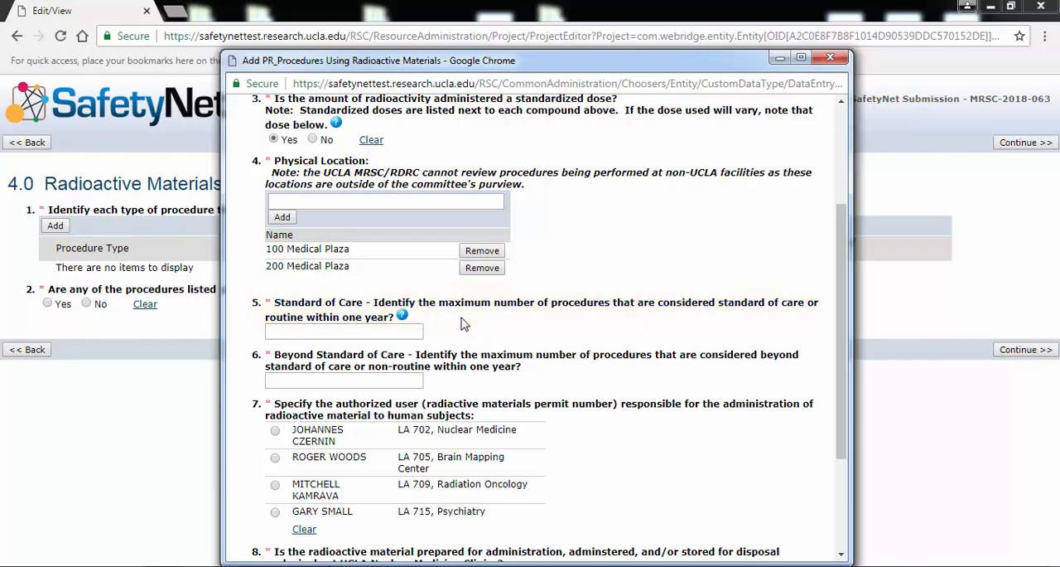
# - Set the yearly maximum of standard of care procedures to 3 and of beyond standard of care procedures to 1
pyautogui.click(410, 331)
pyautogui.write('3')
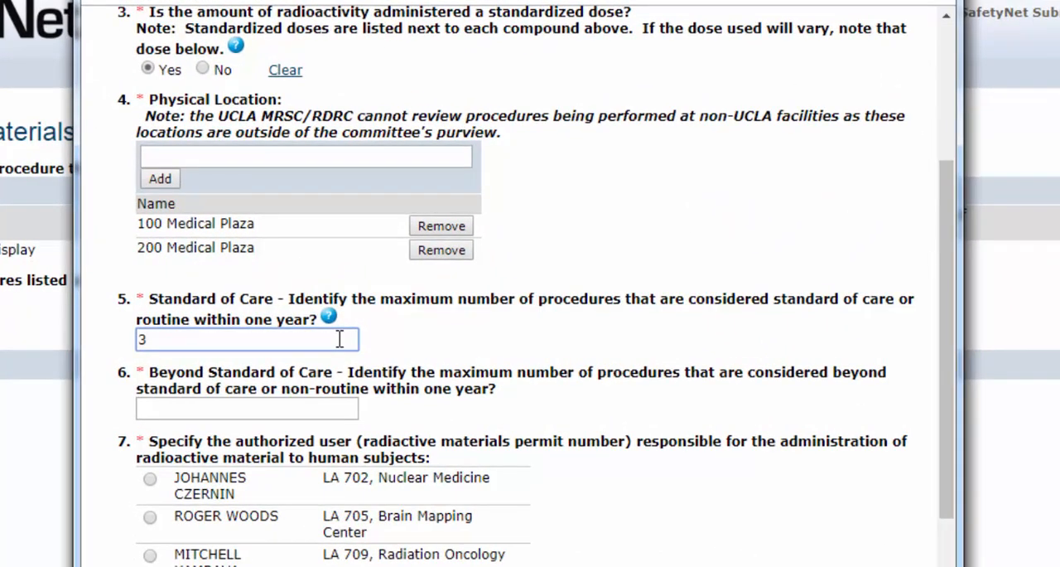
pyautogui.click(307, 408)
pyautogui.write('1')
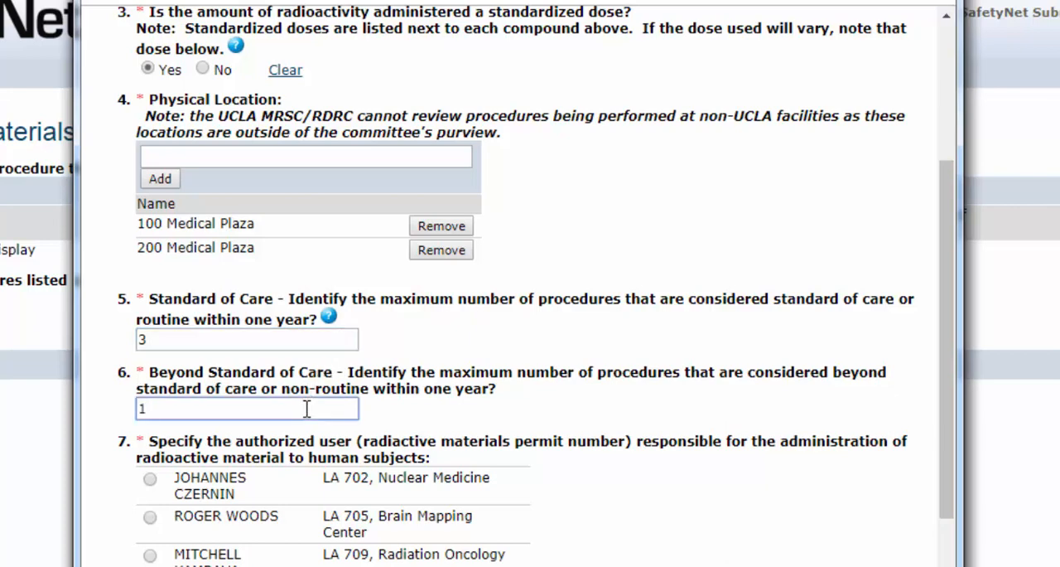
pyautogui.click(408, 401)
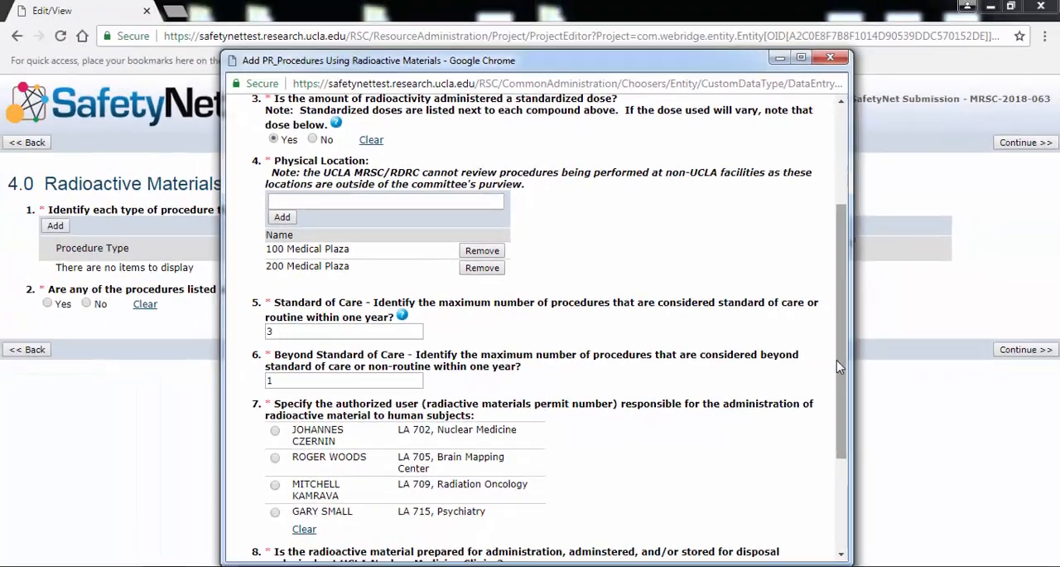
# - Select the Nuclear Medicine authorized user and answer Yes to handling the radioactive material exclusively at UCLA Nuclear Medicine Clinics
pyautogui.moveTo(940, 402); pyautogui.dragTo(946, 475)
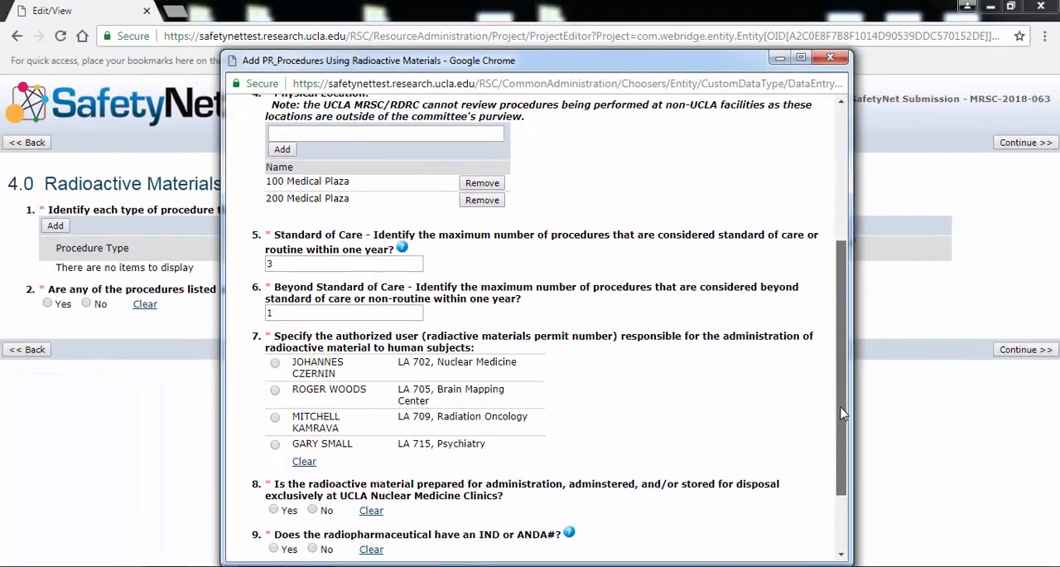
pyautogui.moveTo(842, 412); pyautogui.dragTo(846, 464)
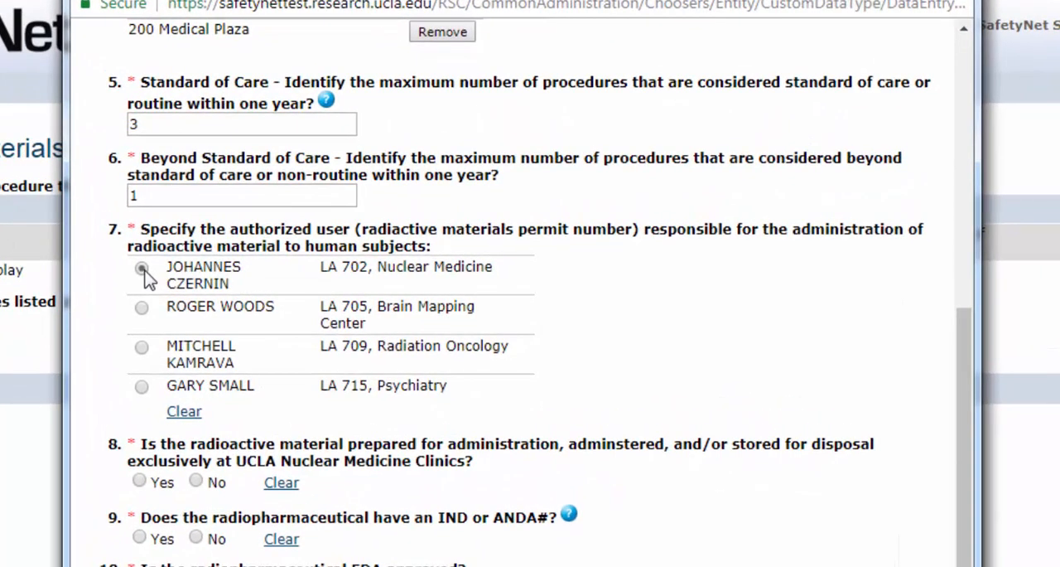
pyautogui.click(141, 269)
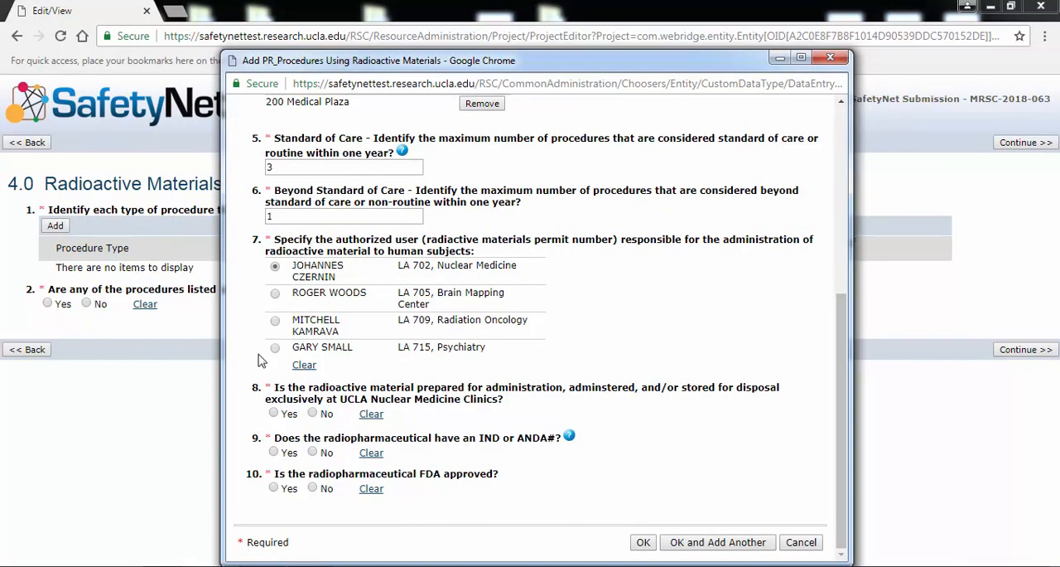
pyautogui.click(274, 413)
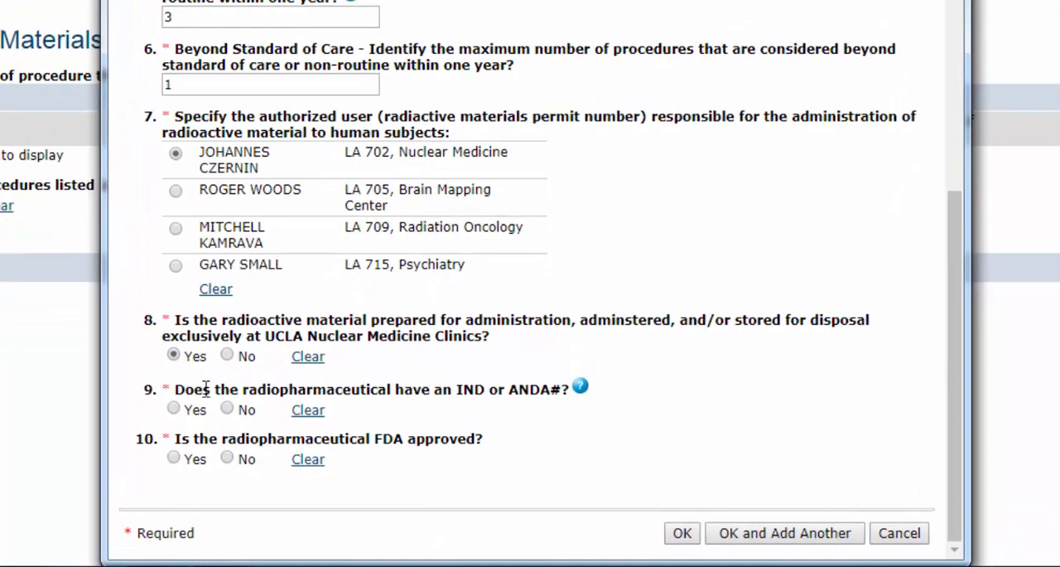
# - Answer No to the radiopharmaceutical having an IND or ANDA# and Yes to it being FDA approved, and save the procedure
pyautogui.click(226, 407)
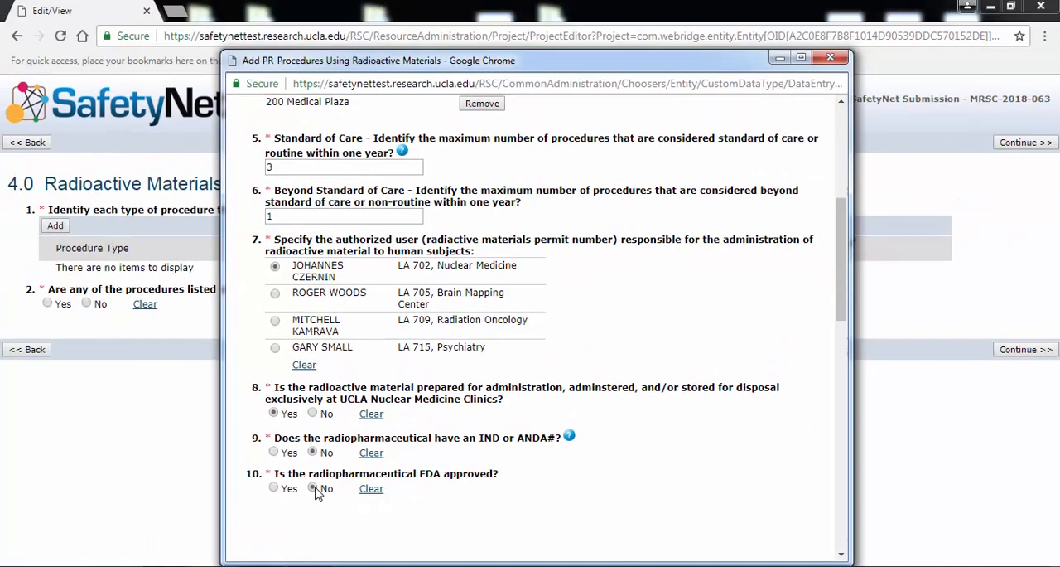
pyautogui.click(226, 457)
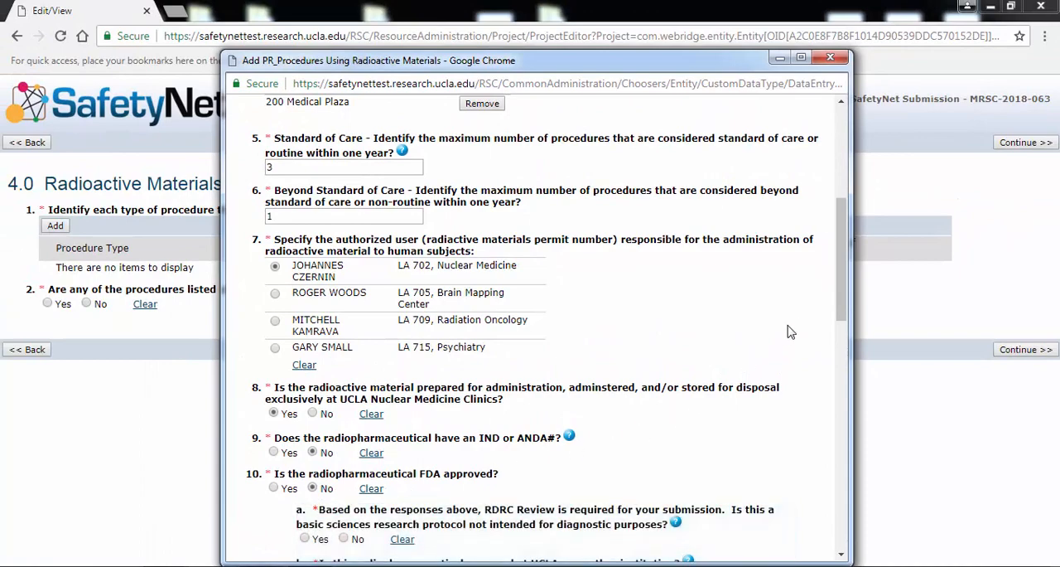
pyautogui.moveTo(837, 306); pyautogui.dragTo(812, 358)
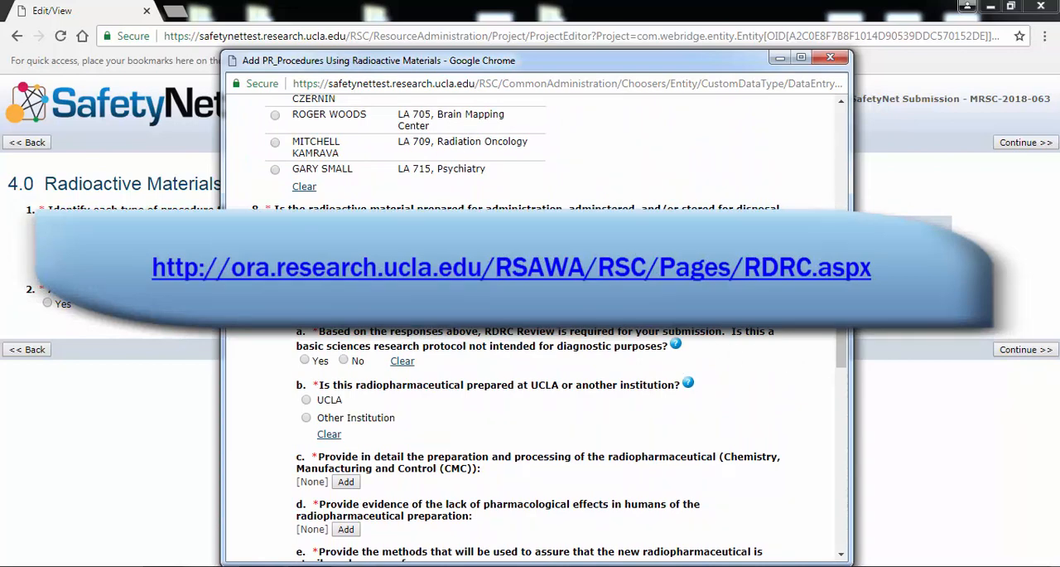
pyautogui.click(274, 309)
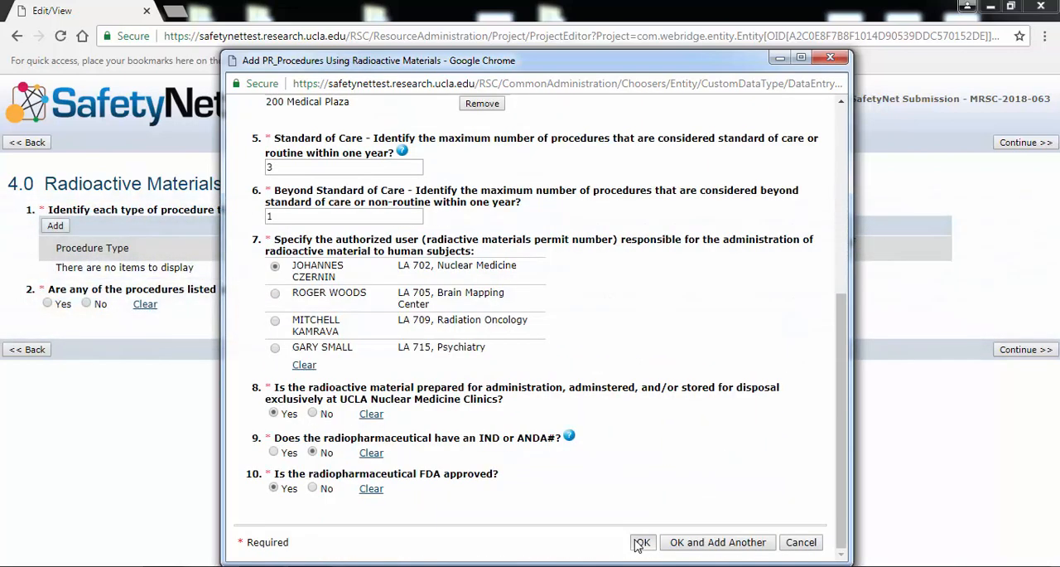
pyautogui.click(636, 543)
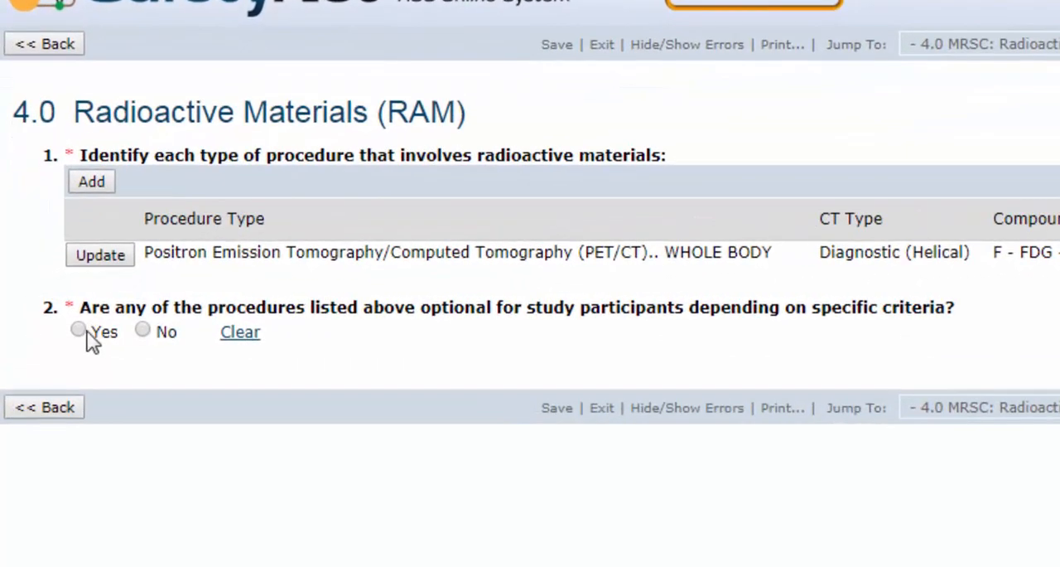
# - Answer No to the radioactive materials procedures being optional for participants and continue to the Radiation Producing Machines section
pyautogui.click(80, 331)
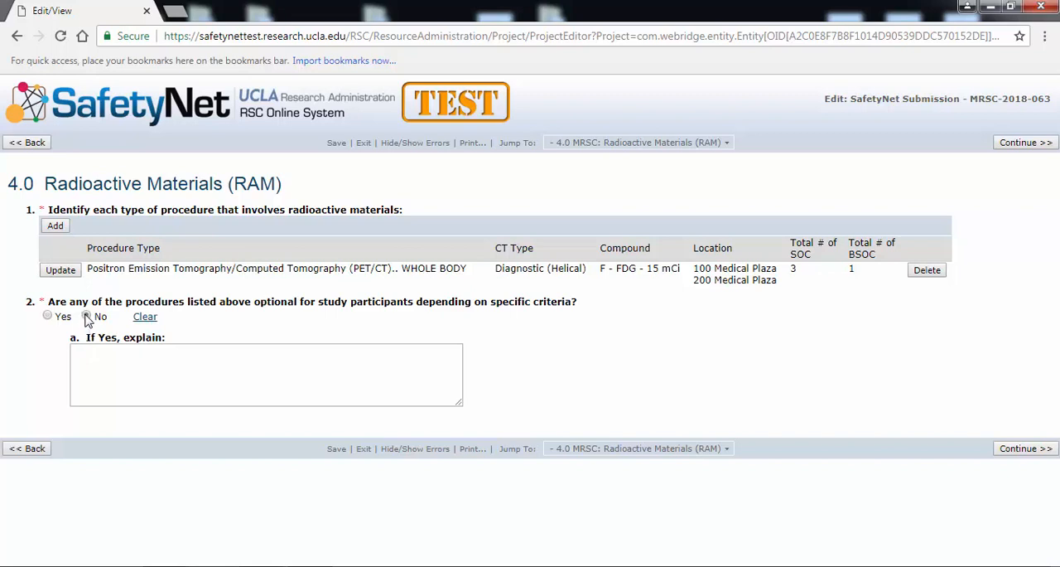
pyautogui.click(86, 317)
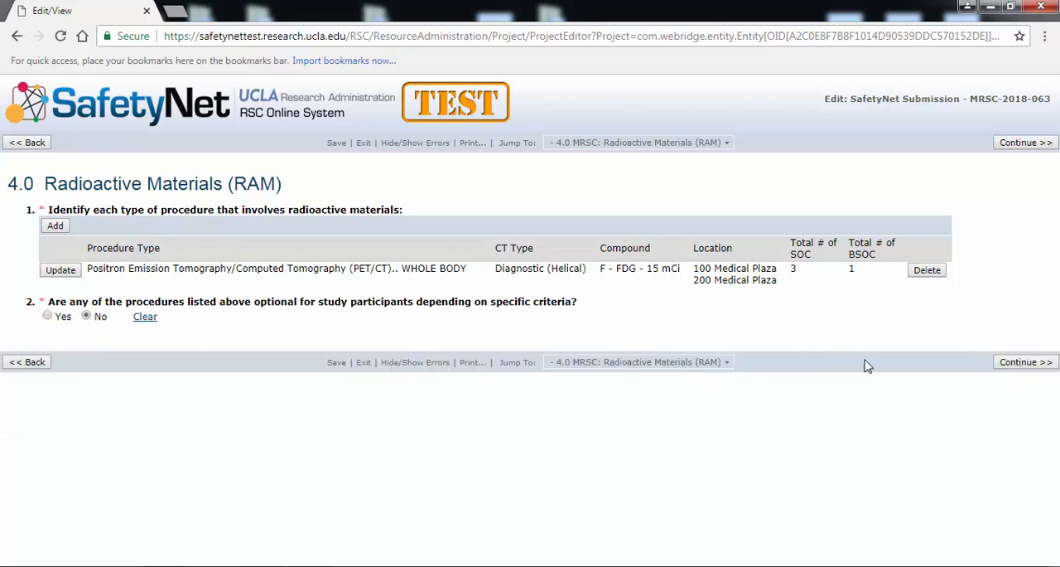
pyautogui.click(1012, 363)
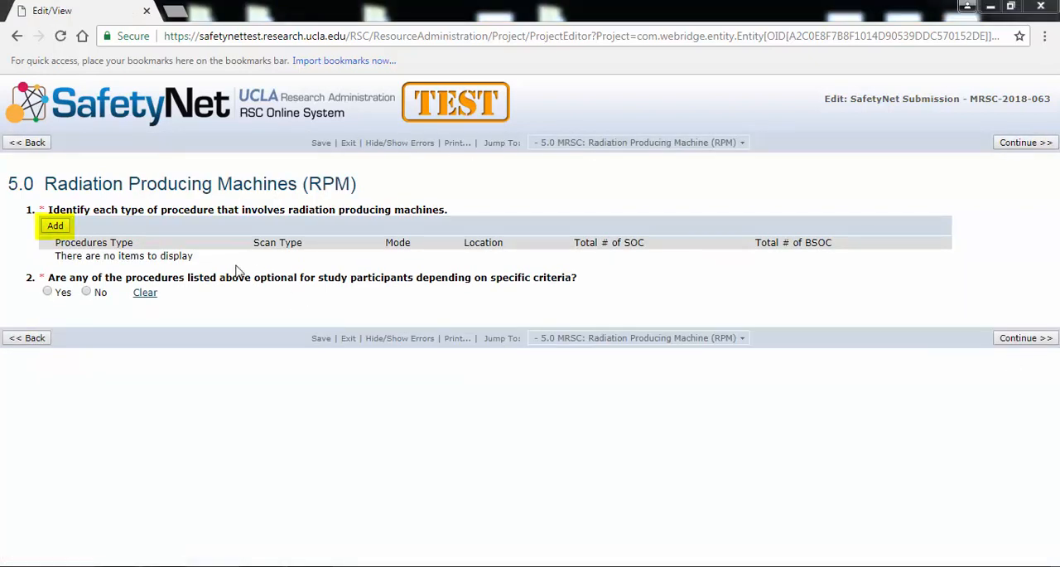
# - Add a Computed Tomography procedure with yearly maximums of 5 standard of care and 2 beyond standard of care procedures
pyautogui.click(54, 226)
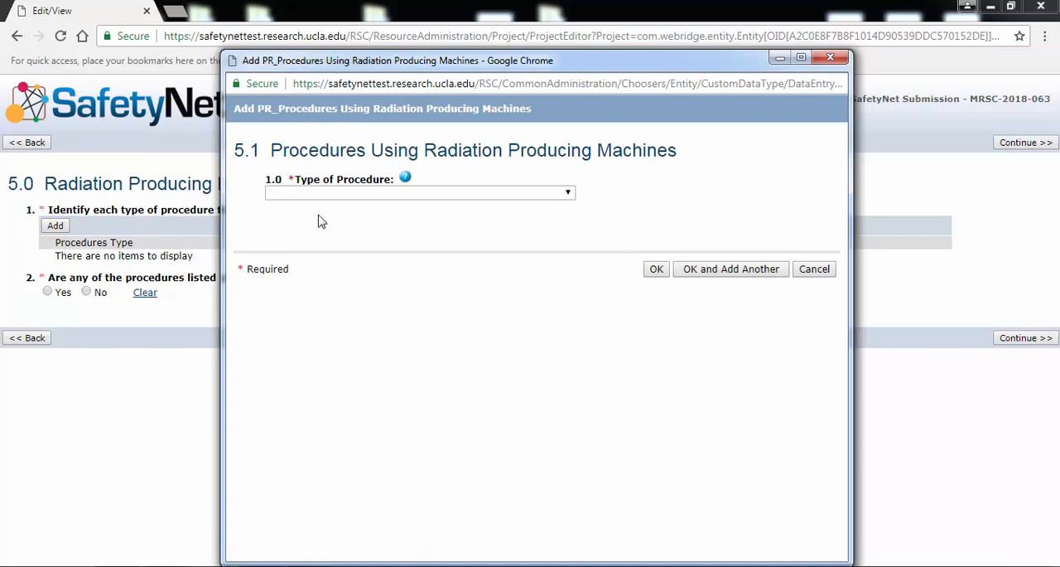
pyautogui.click(409, 194)
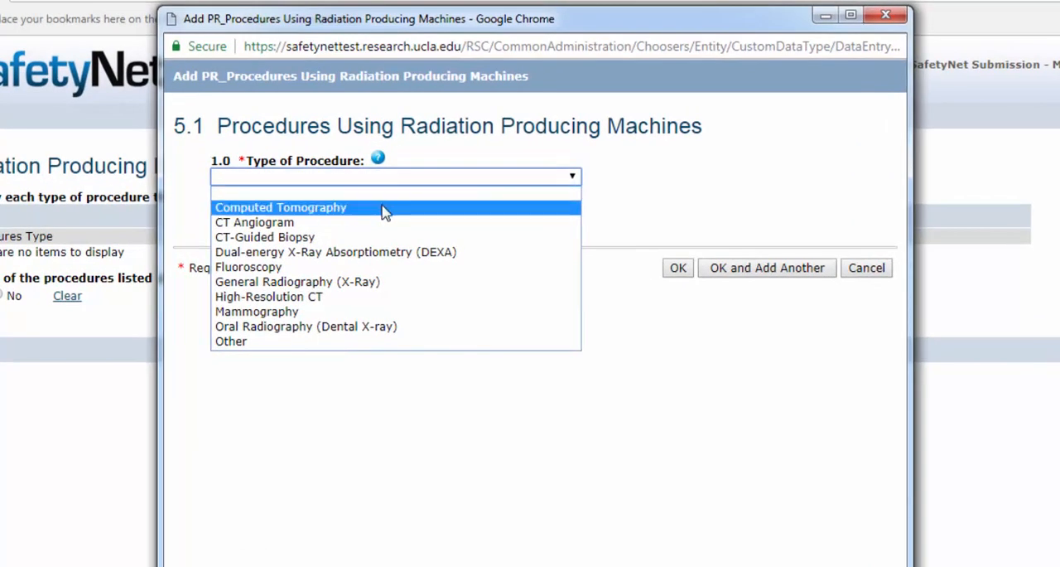
pyautogui.click(383, 209)
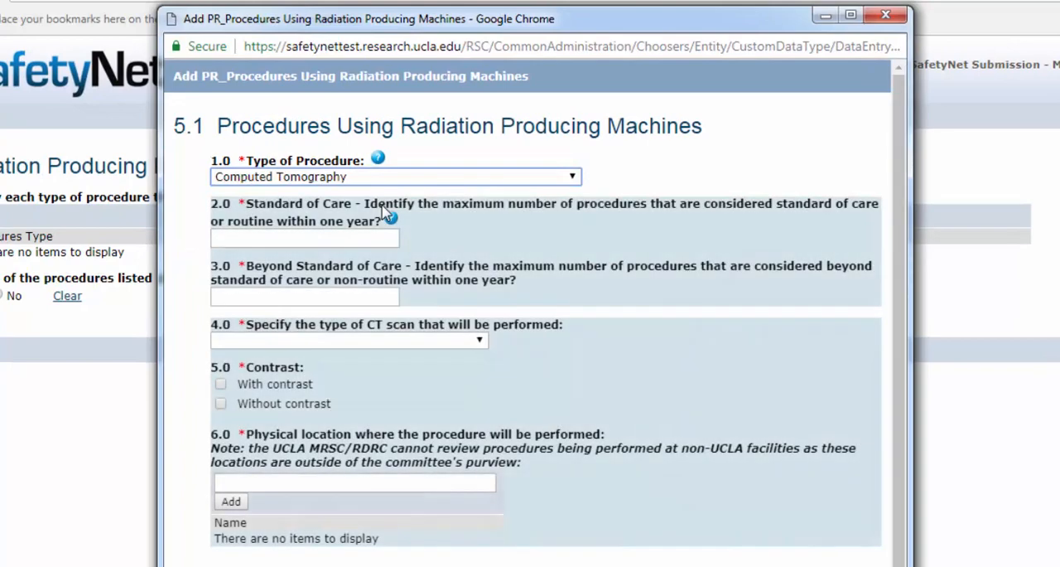
pyautogui.click(363, 238)
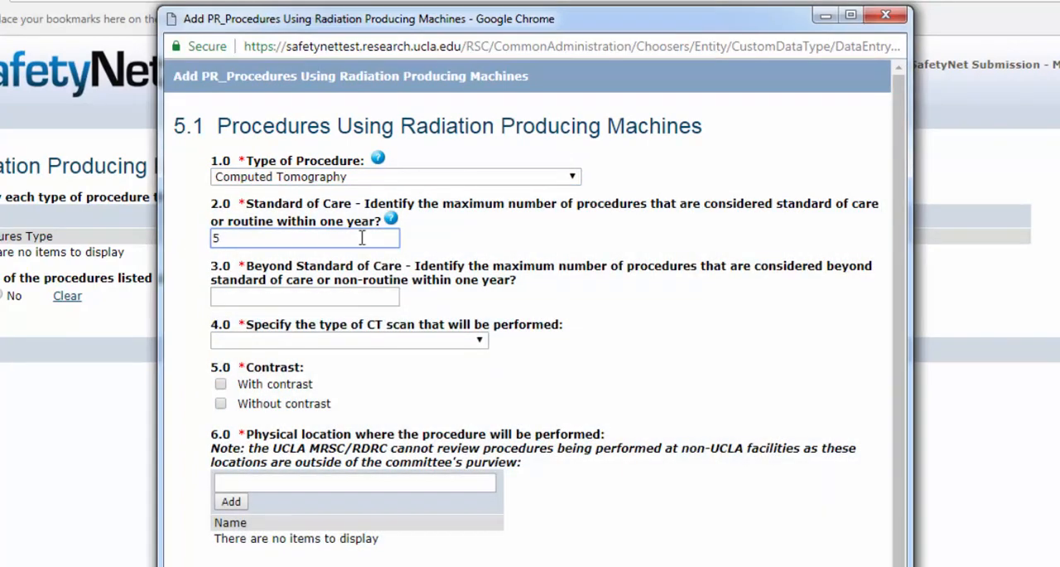
pyautogui.click(356, 298)
pyautogui.write('2')
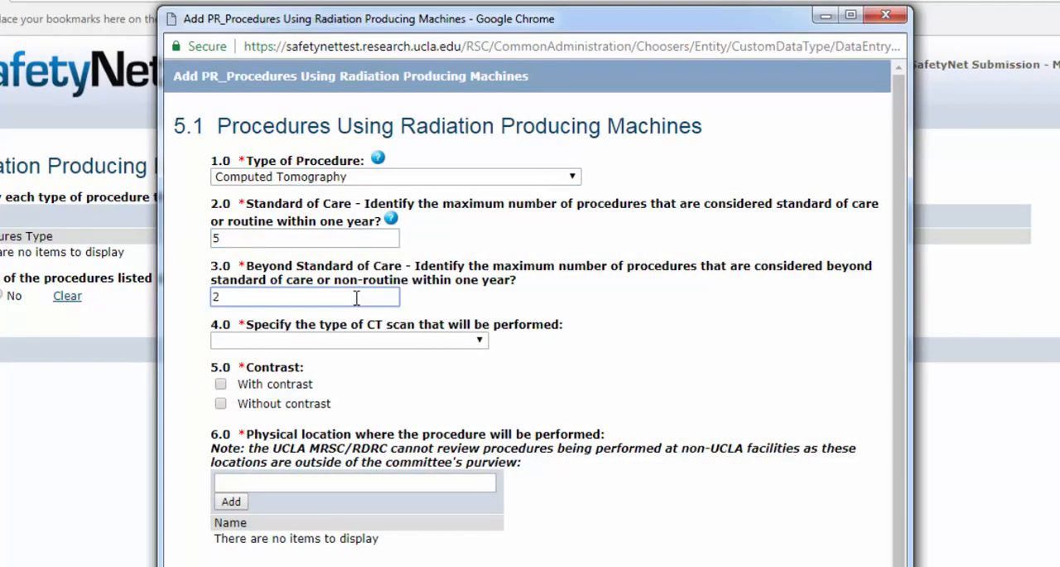
# - Specify a Chest/Abdomen/Pelvis CT scan in Helical mode, performed with contrast
pyautogui.click(351, 339)
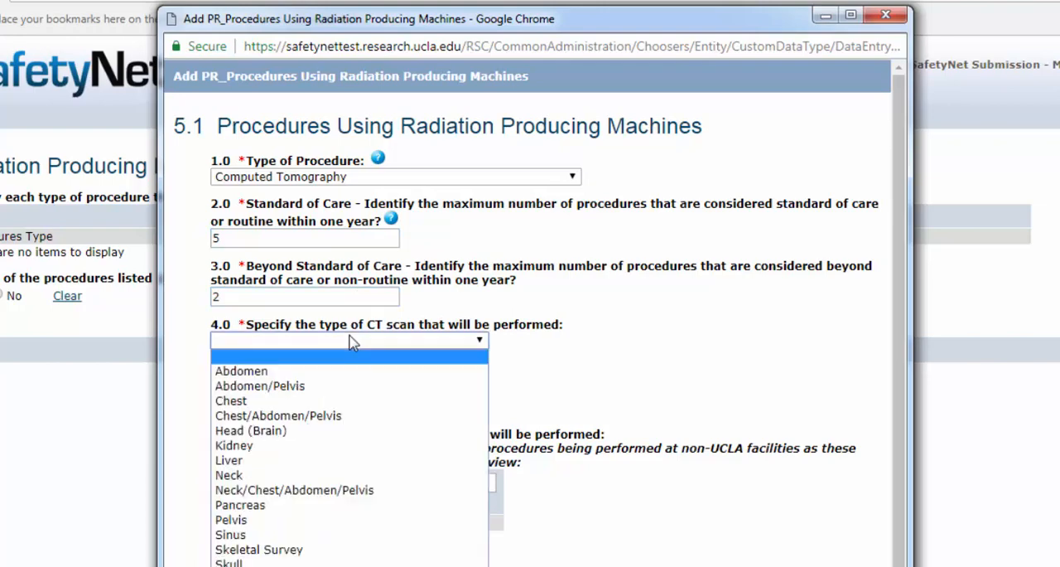
pyautogui.click(335, 419)
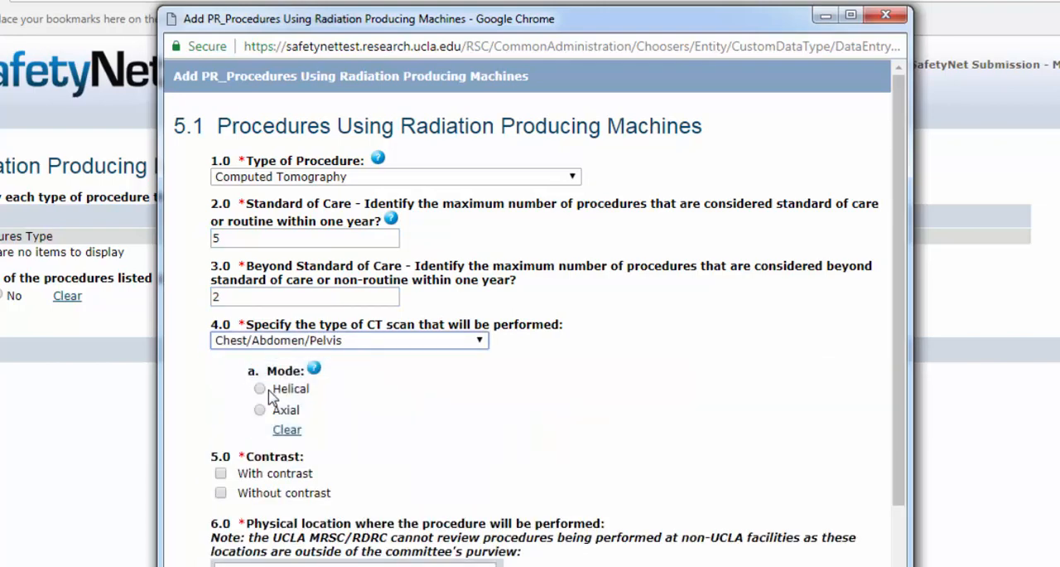
pyautogui.click(270, 395)
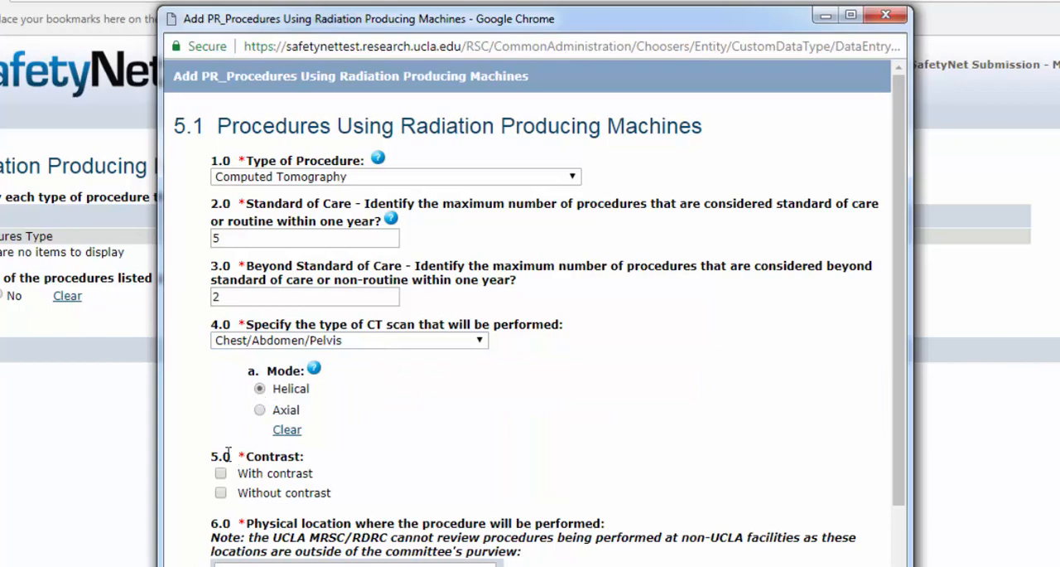
pyautogui.click(220, 473)
# - Add 200 Medical Plaza as the CT procedure's physical location and save the procedure
pyautogui.scroll(-1, 206, 420)
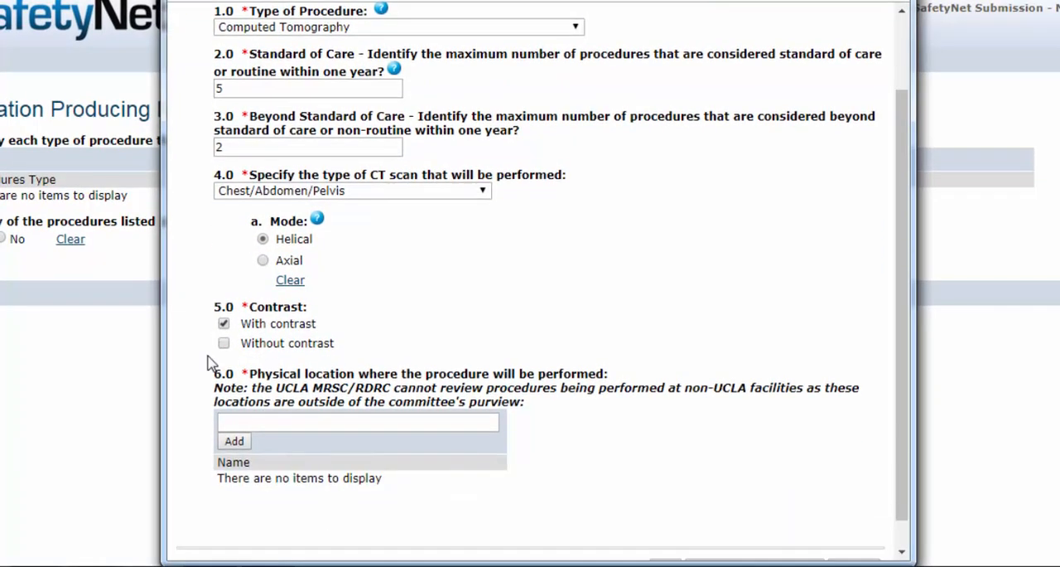
pyautogui.click(236, 441)
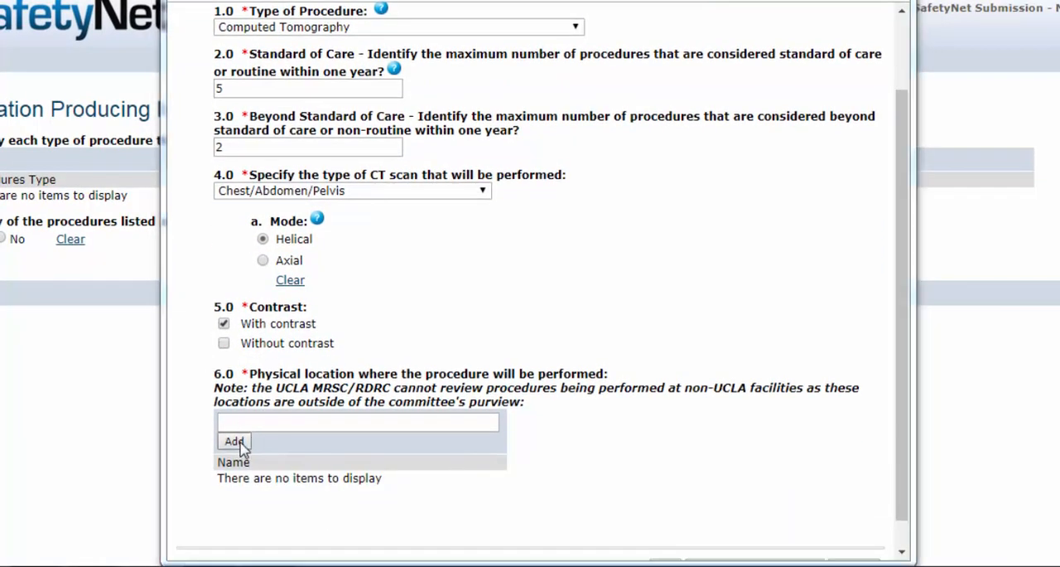
pyautogui.click(305, 180)
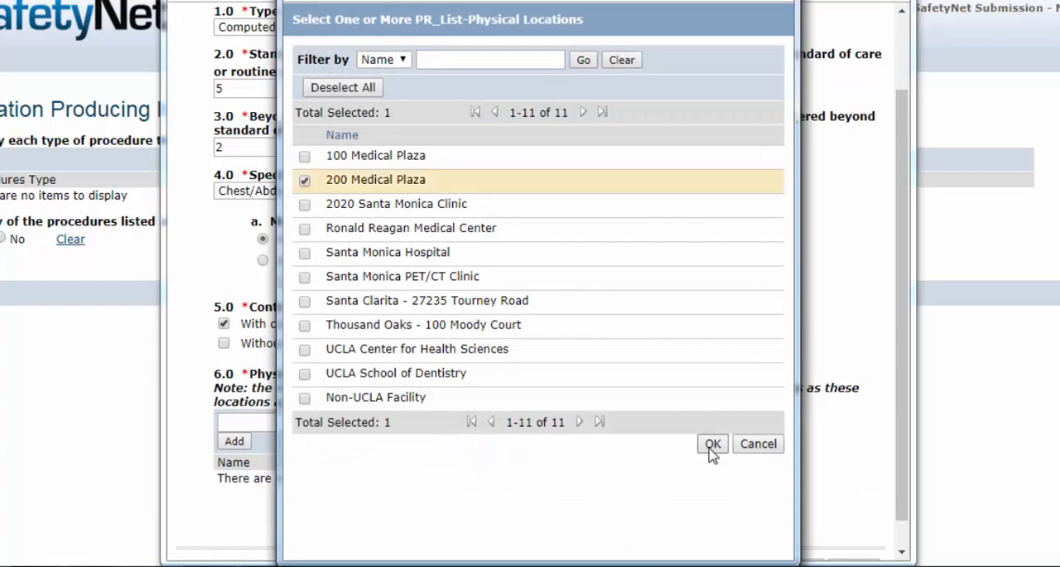
pyautogui.click(701, 448)
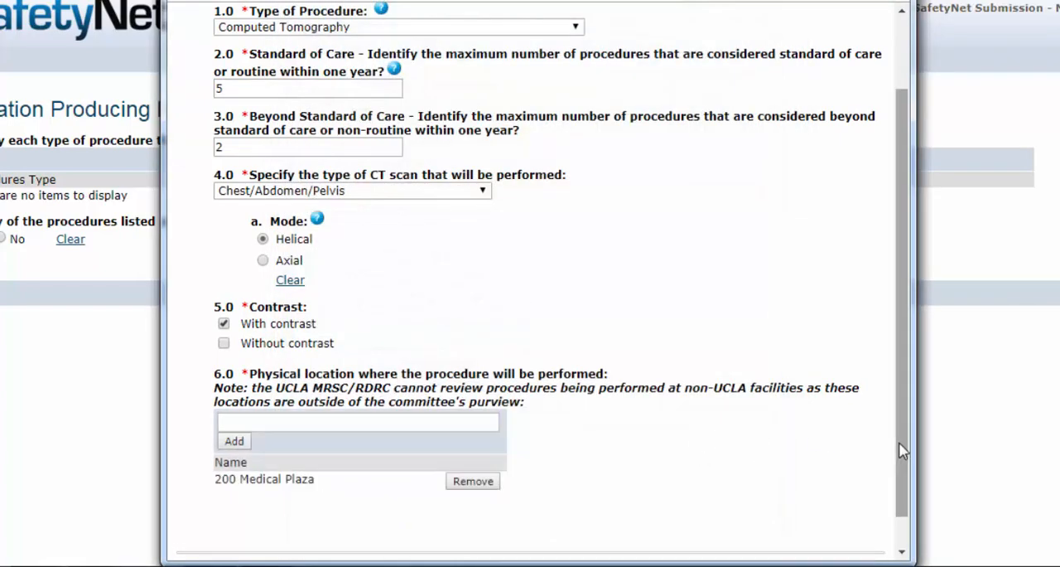
pyautogui.moveTo(900, 443); pyautogui.dragTo(901, 476)
pyautogui.click(669, 536)
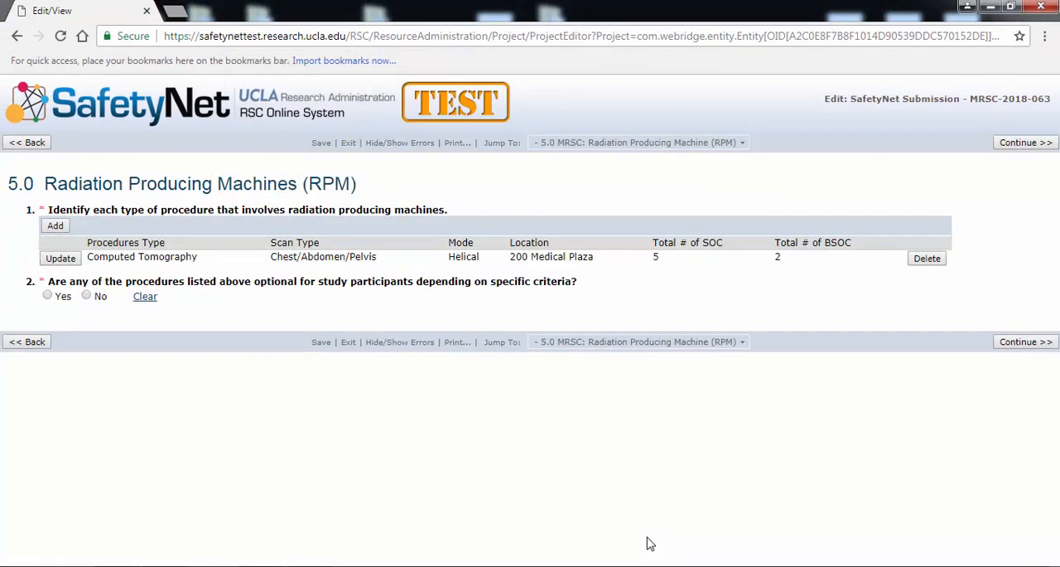
# - Answer No to the radiation producing machine procedures being optional for participants and continue through to the Supporting Documents section
pyautogui.click(87, 297)
pyautogui.click(1007, 347)
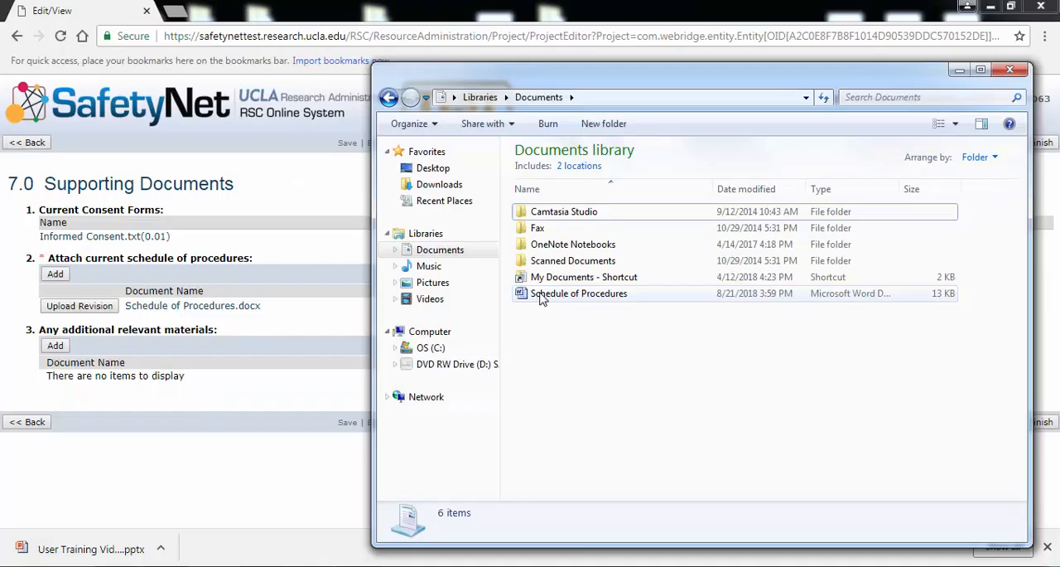
# - Upload Schedule of Procedures.docx directly into the current schedule of procedures as a revision of the existing file
pyautogui.moveTo(572, 293); pyautogui.dragTo(259, 301)
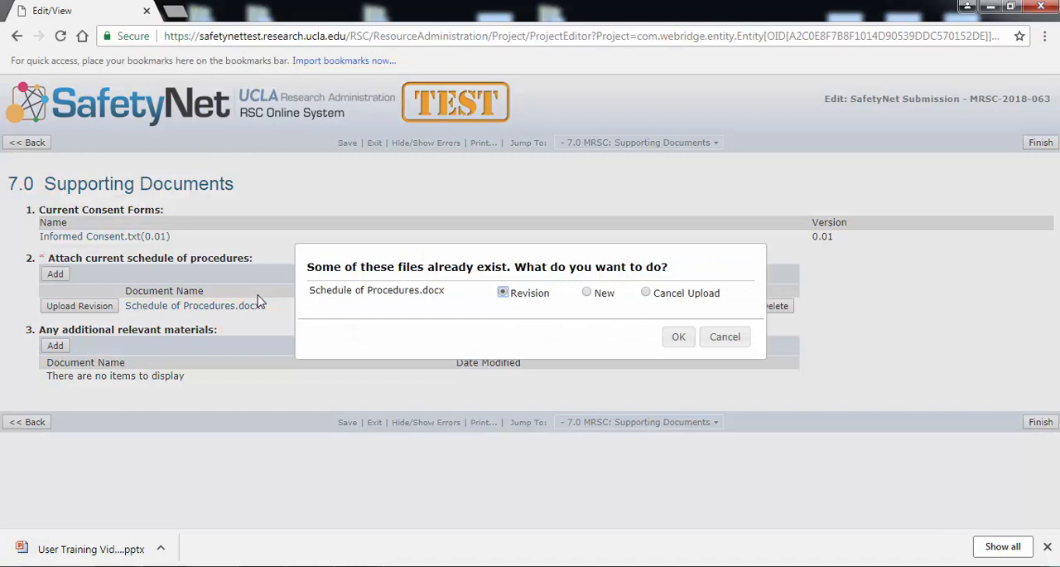
pyautogui.click(679, 338)
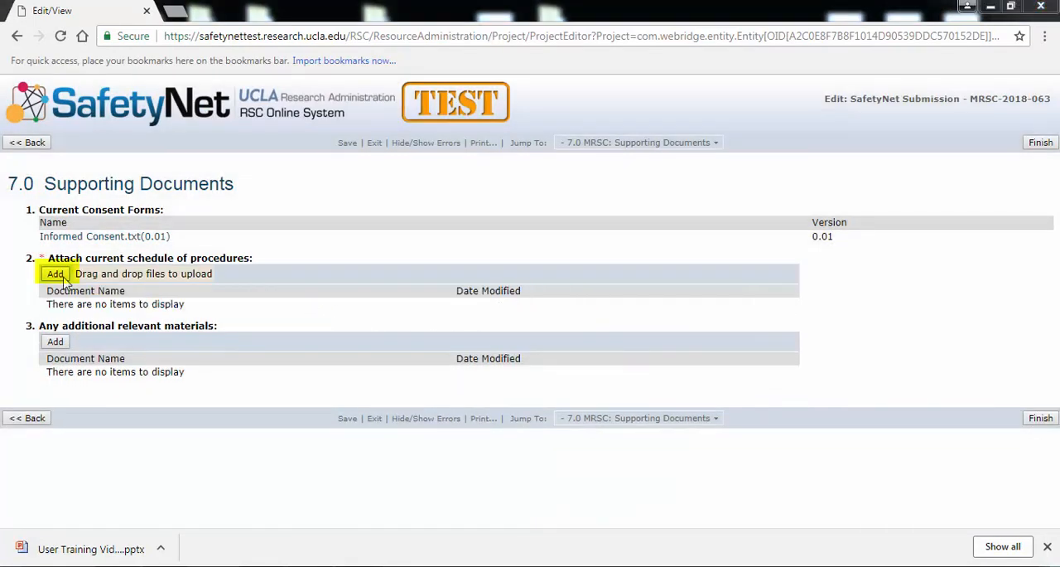
# - Attach Schedule of Procedures.docx from the Documents library as the current schedule of procedures and finish the application form
pyautogui.click(62, 279)
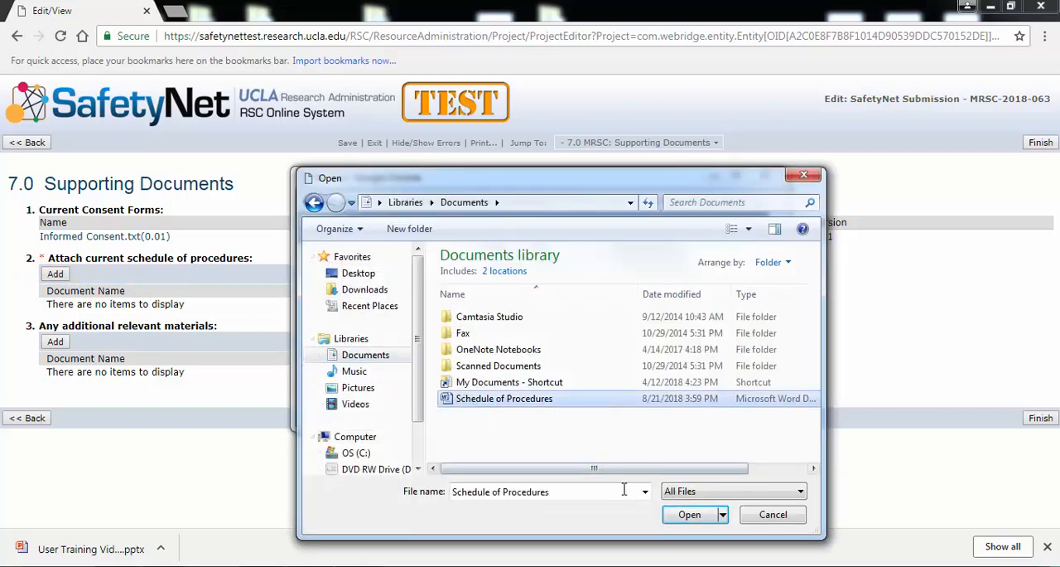
pyautogui.click(686, 513)
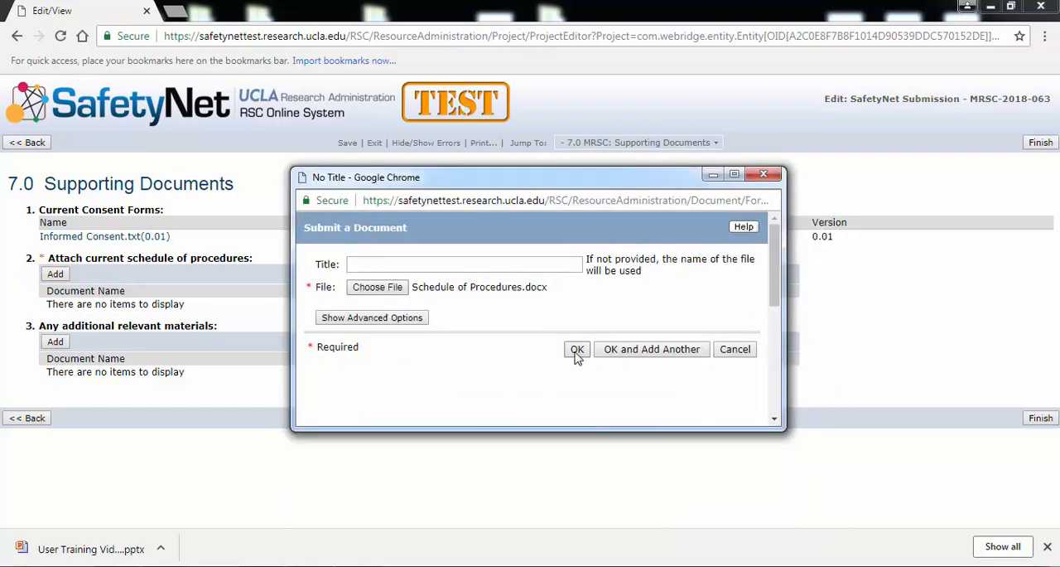
pyautogui.click(577, 350)
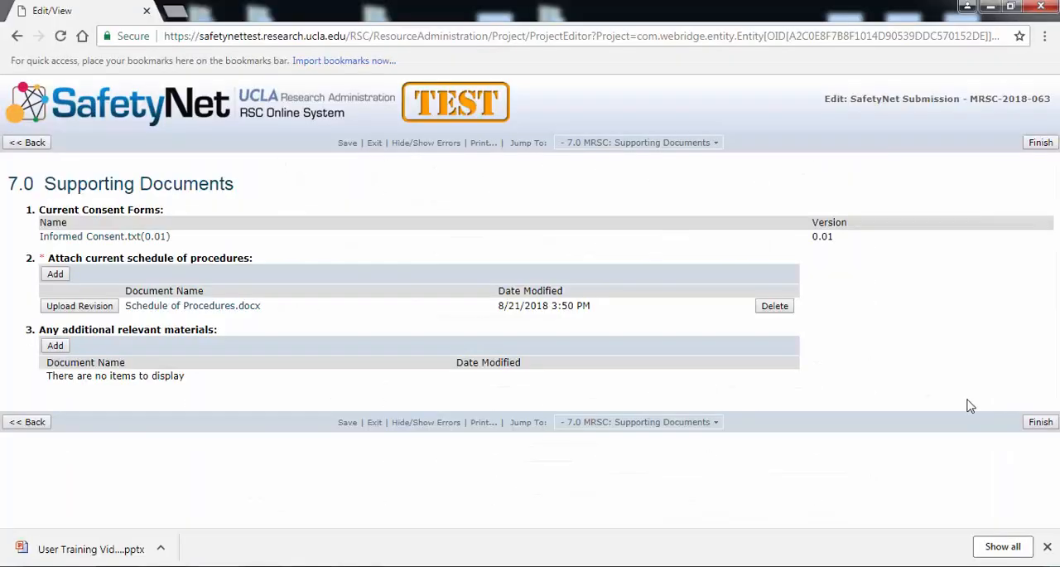
pyautogui.click(1030, 422)
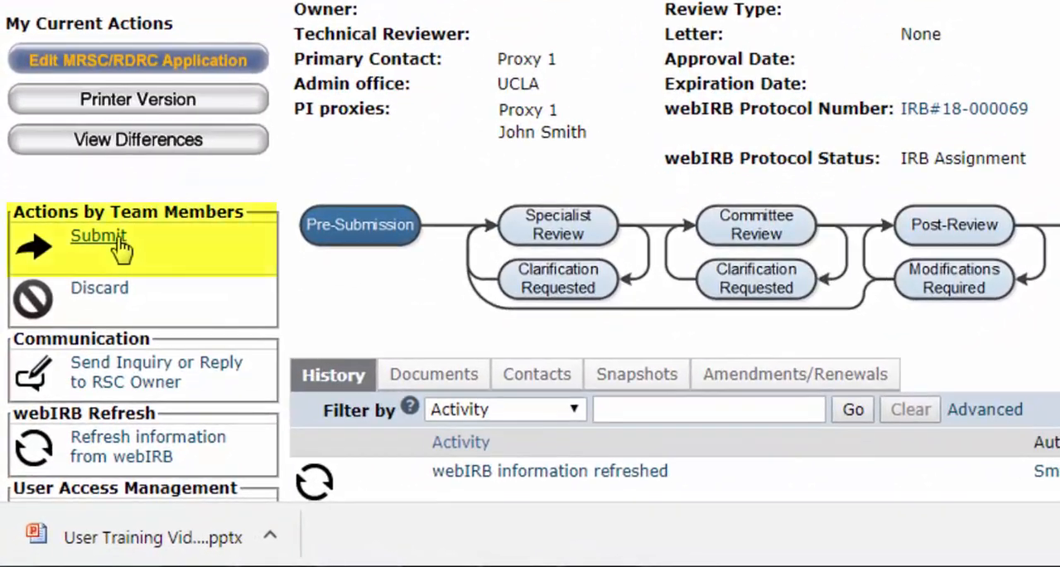
# - Submit the MRSC/RDRC application with agreement to the PI Assurances statement, leaving out comments and supporting documents
pyautogui.click(118, 246)
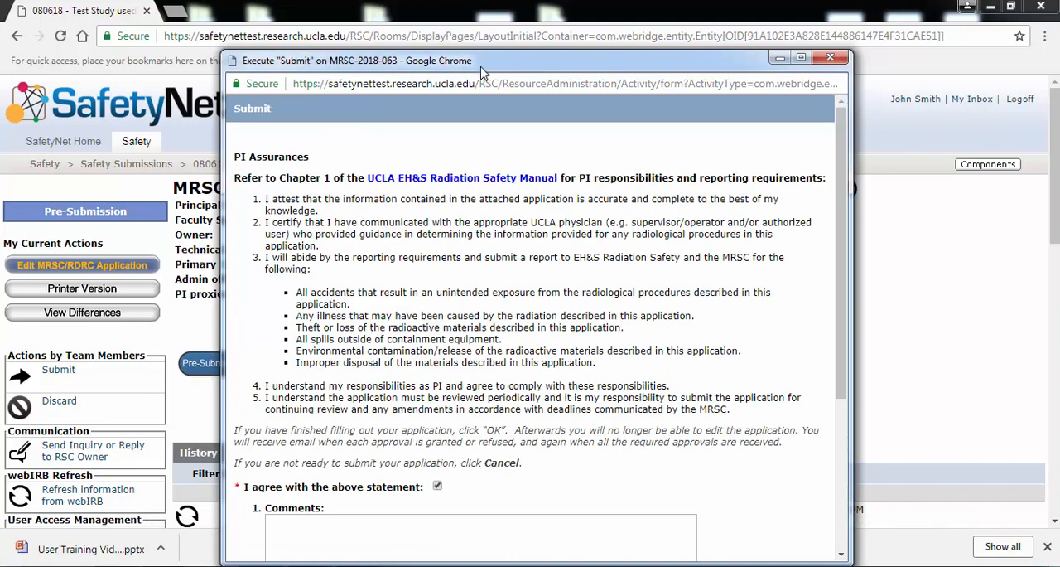
pyautogui.moveTo(481, 68); pyautogui.dragTo(452, 29)
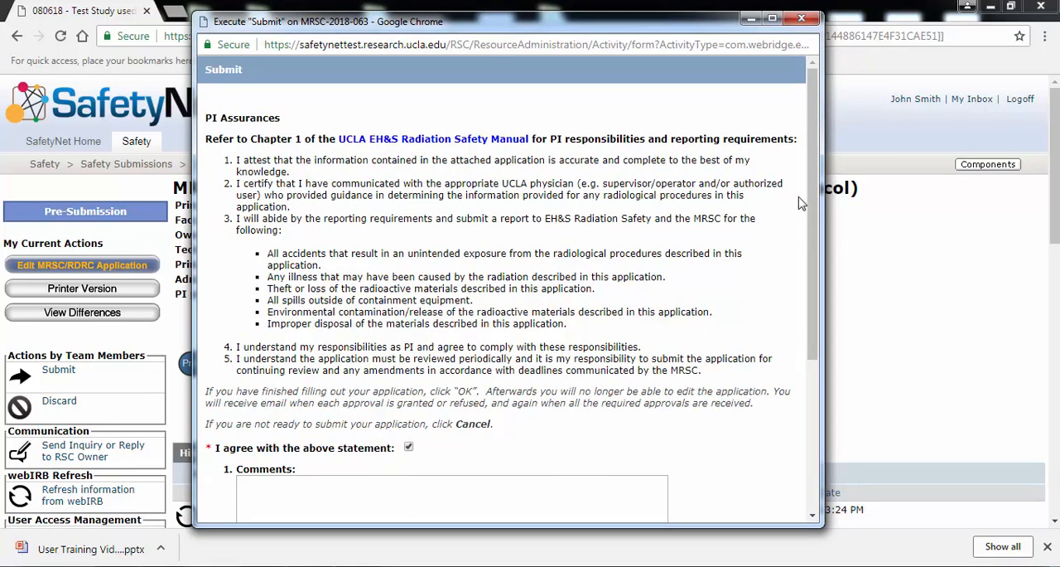
pyautogui.moveTo(802, 203); pyautogui.dragTo(765, 445)
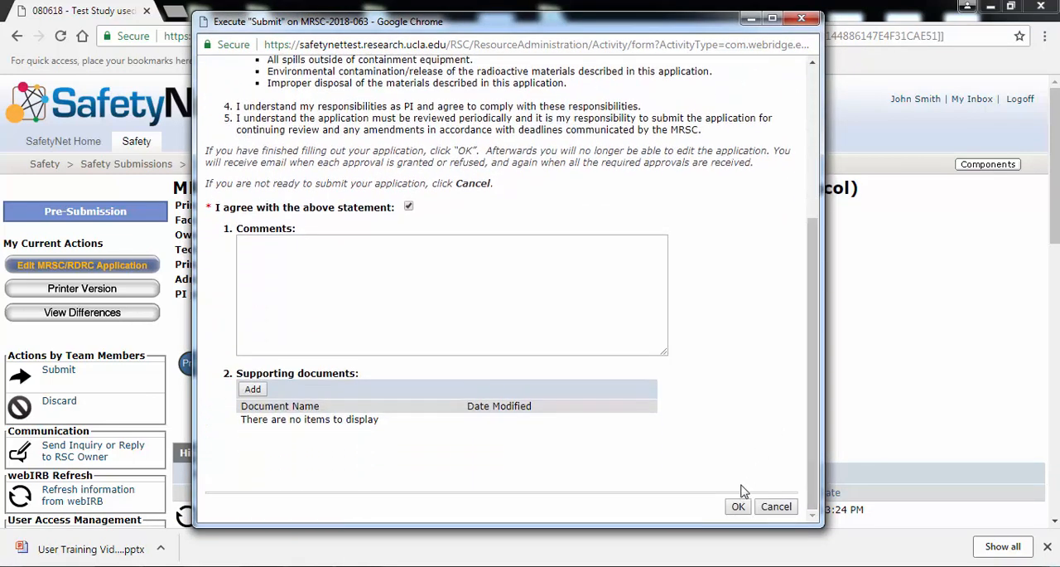
pyautogui.click(738, 507)
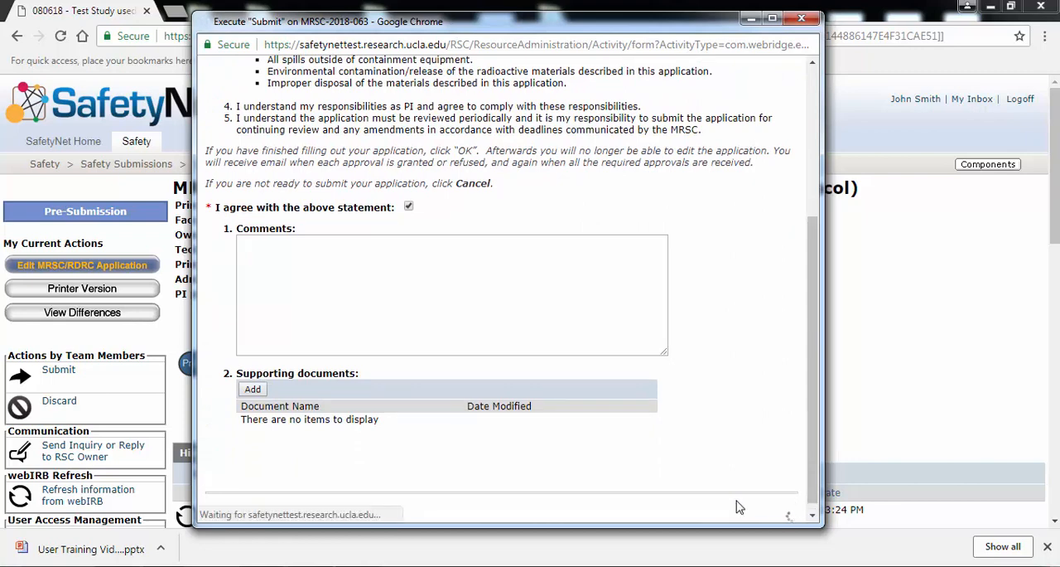